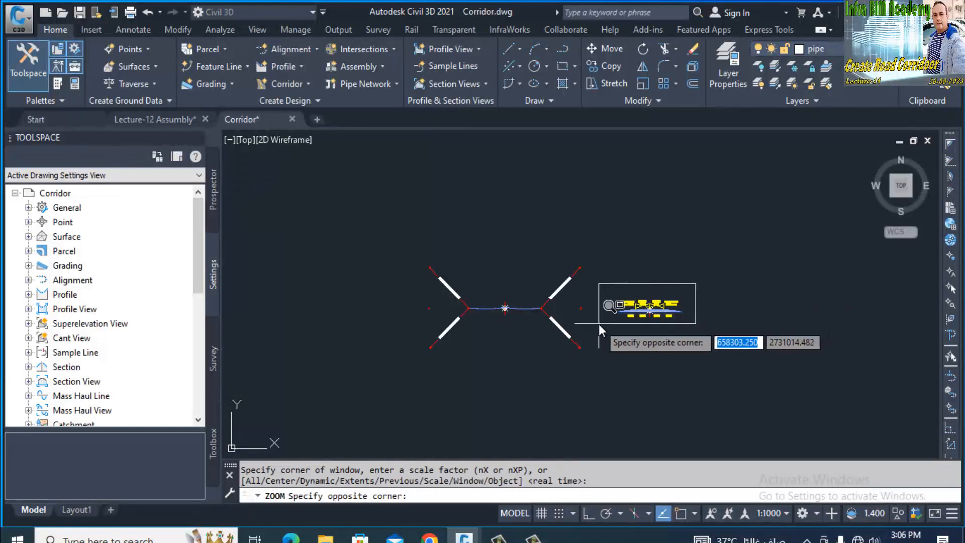
Step: Examine both road assemblies up close, the paved one and the one with cut and fill slopes
{"action": "left_click", "coordinate": [599, 325]}
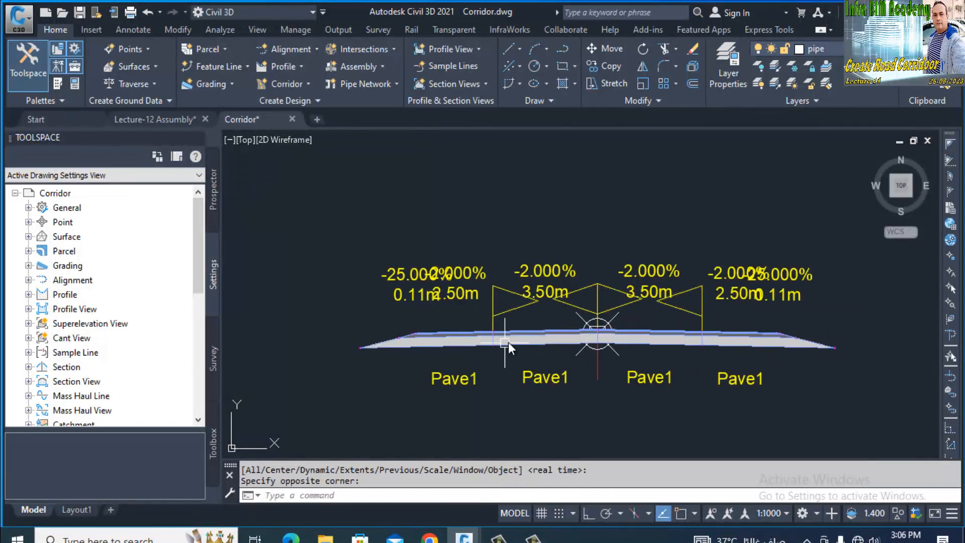
{"action": "key", "text": "Return"}
{"action": "key", "text": "Return"}
{"action": "mouse_move", "coordinate": [482, 297]}
{"action": "left_mouse_down"}
{"action": "mouse_move", "coordinate": [405, 306]}
{"action": "mouse_move", "coordinate": [399, 351]}
{"action": "mouse_move", "coordinate": [410, 327]}
{"action": "left_mouse_up"}
{"action": "key", "text": "Return"}
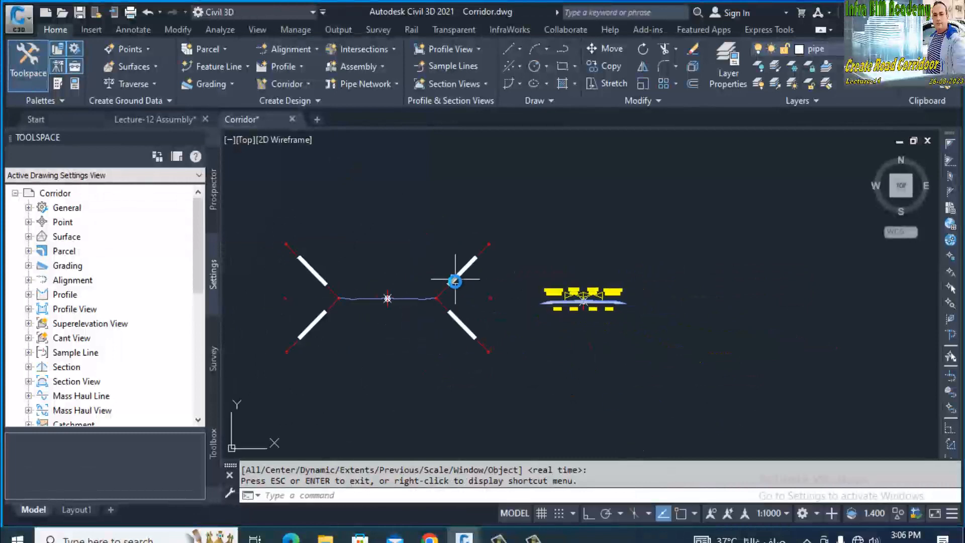
{"action": "key", "text": "Return"}
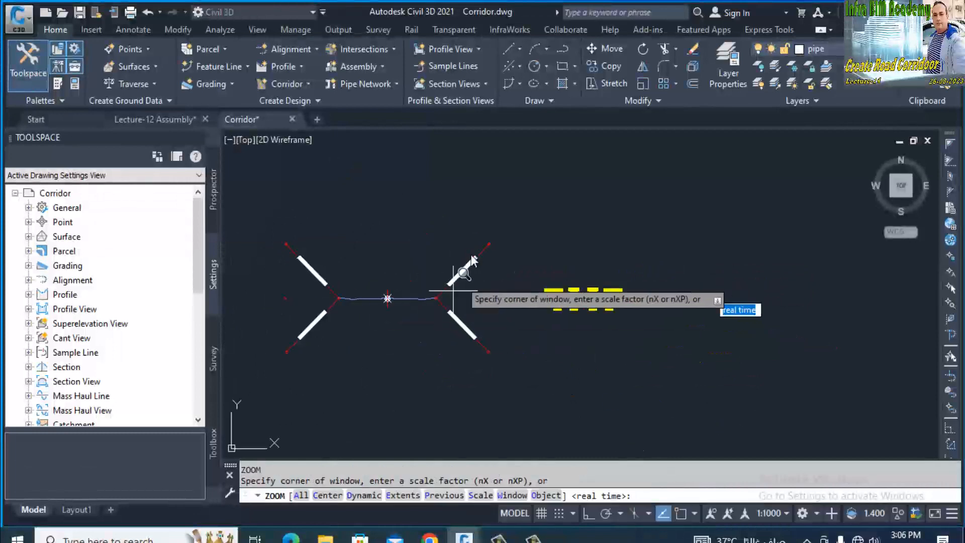
{"action": "left_click", "coordinate": [447, 288]}
{"action": "left_click", "coordinate": [371, 316]}
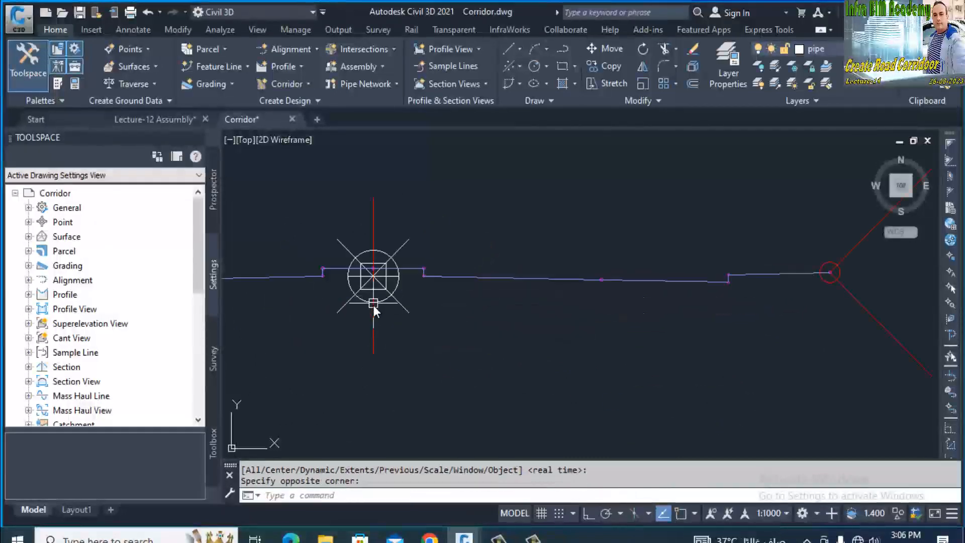
{"action": "scroll", "coordinate": [504, 332], "scroll_direction": "down", "scroll_amount": 6}
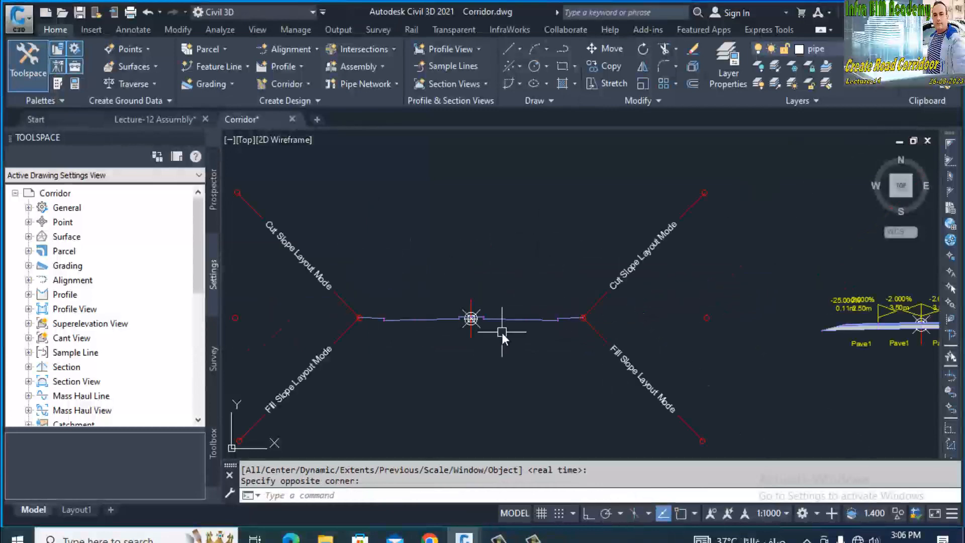
Step: View the overall alignment and profile view, and inspect the alignment between stations 0+000 and 0+100
{"action": "middle_click_drag", "start_coordinate": [624, 151], "coordinate": [515, 275]}
{"action": "scroll", "coordinate": [563, 232], "scroll_direction": "down", "scroll_amount": 7}
{"action": "scroll", "coordinate": [573, 243], "scroll_direction": "down", "scroll_amount": 2}
{"action": "middle_click_drag", "start_coordinate": [579, 242], "coordinate": [420, 400]}
{"action": "scroll", "coordinate": [575, 280], "scroll_direction": "down", "scroll_amount": 6}
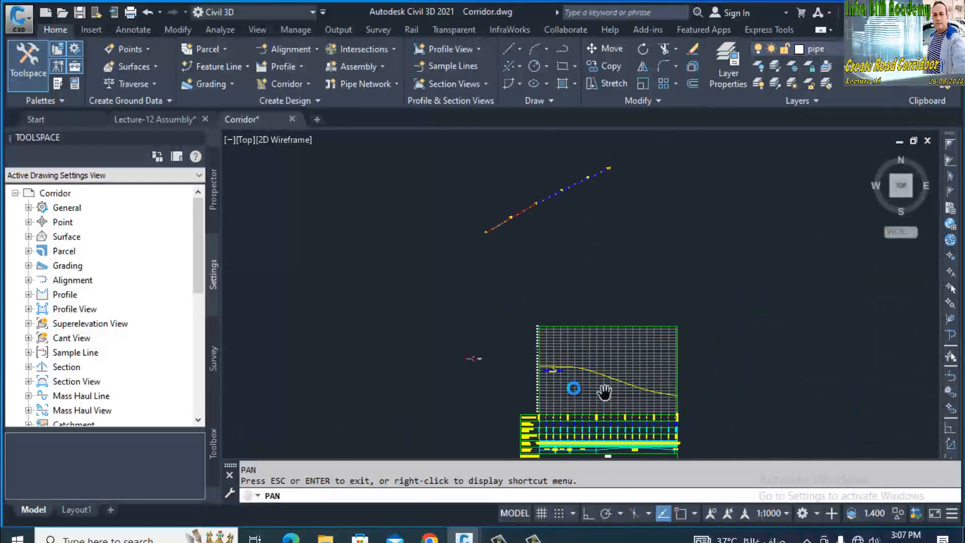
{"action": "key", "text": "Escape"}
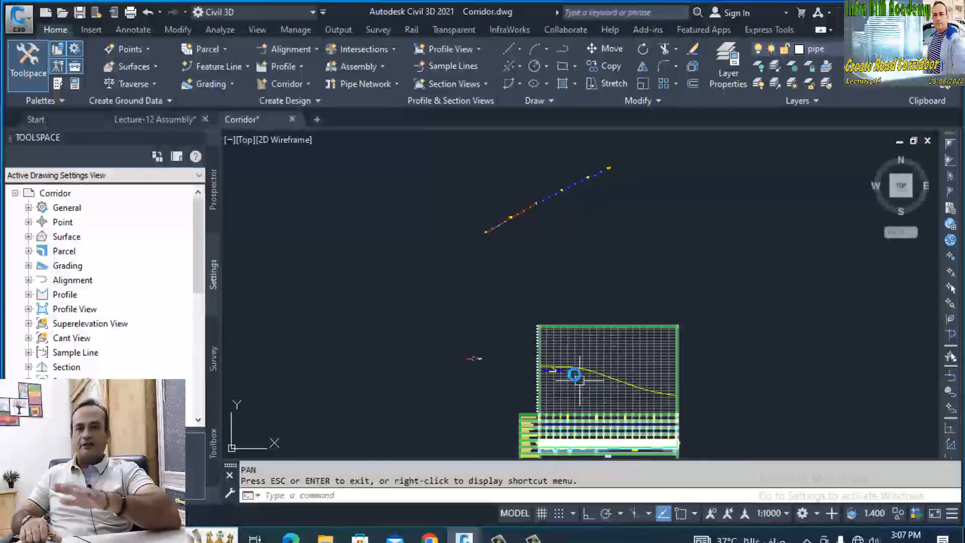
{"action": "type", "text": "z"}
{"action": "key", "text": "Return"}
{"action": "left_click", "coordinate": [566, 195]}
{"action": "key", "text": "Escape"}
{"action": "type", "text": "z"}
{"action": "key", "text": "Return"}
{"action": "left_click", "coordinate": [527, 212]}
{"action": "left_click", "coordinate": [476, 237]}
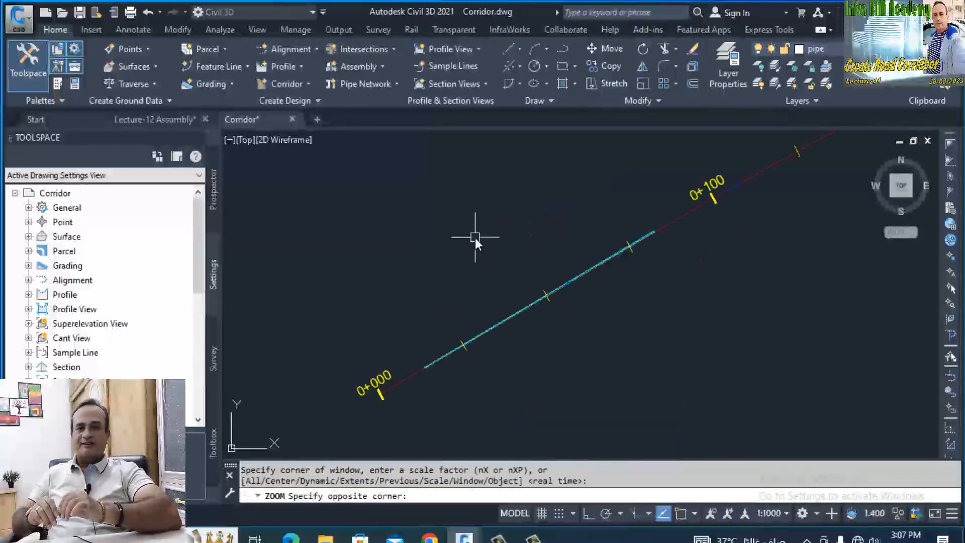
{"action": "left_click", "coordinate": [414, 375]}
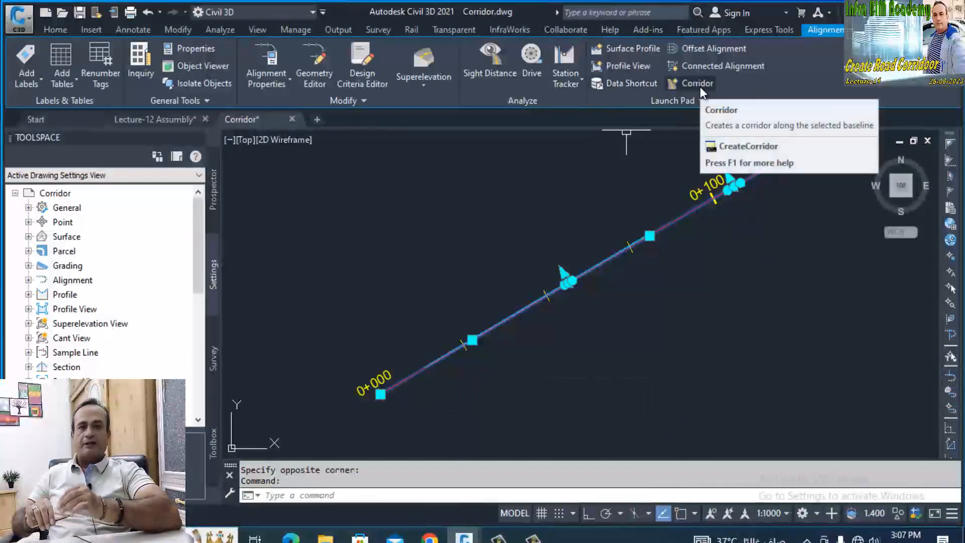
{"action": "key", "text": "Escape"}
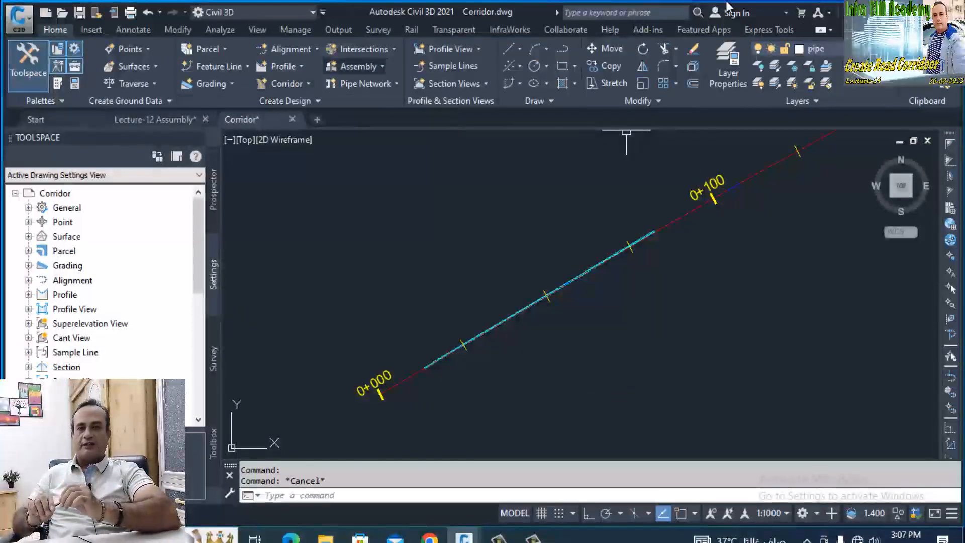
Step: Start a new corridor and name it Road-A
{"action": "left_click", "coordinate": [280, 86]}
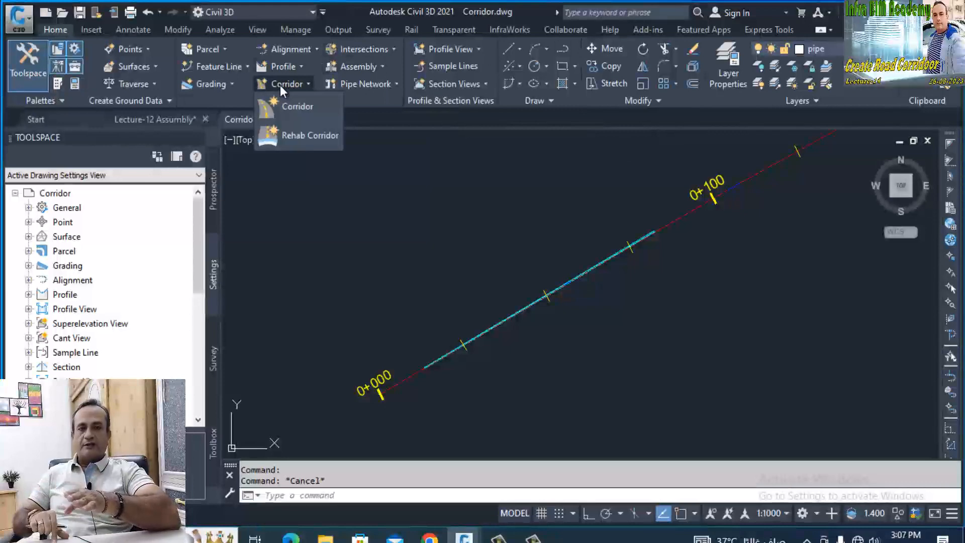
{"action": "left_click", "coordinate": [294, 108]}
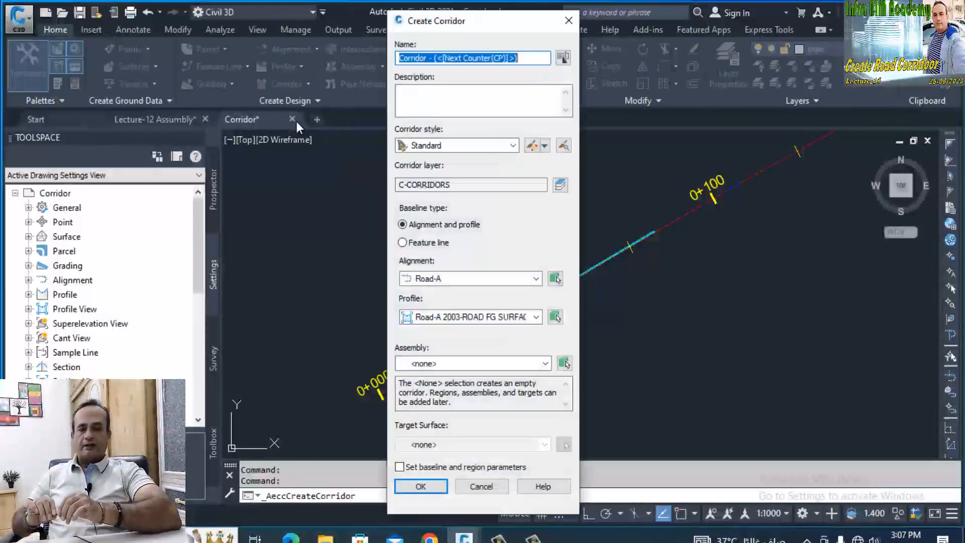
{"action": "left_click", "coordinate": [535, 60]}
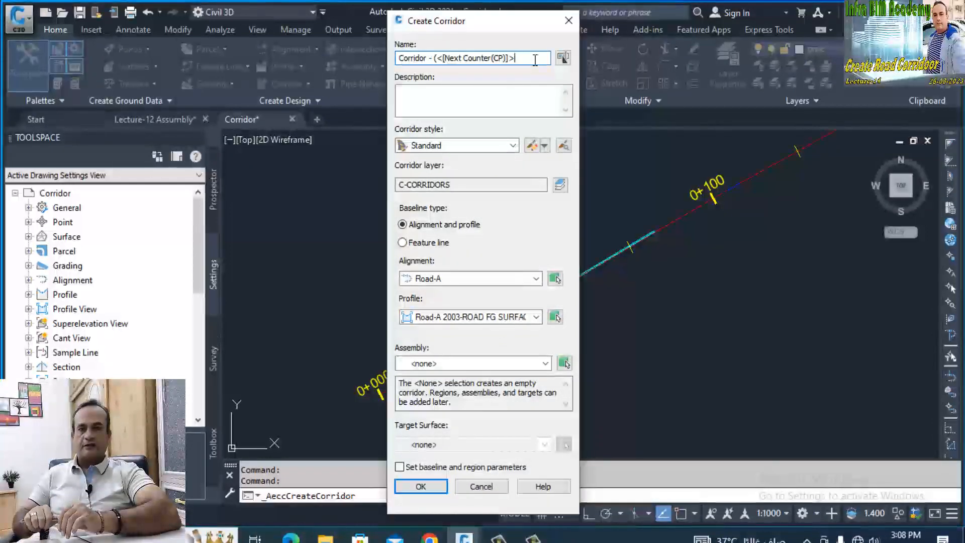
{"action": "key", "text": "BackSpace"}
{"action": "key", "text": "BackSpace"}
{"action": "key", "text": "BackSpace"}
{"action": "key", "text": "BackSpace"}
{"action": "key", "text": "BackSpace"}
{"action": "key", "text": "BackSpace"}
{"action": "key", "text": "BackSpace"}
{"action": "key", "text": "BackSpace"}
{"action": "key", "text": "BackSpace"}
{"action": "key", "text": "BackSpace"}
{"action": "key", "text": "BackSpace"}
{"action": "key", "text": "BackSpace"}
{"action": "key", "text": "BackSpace"}
{"action": "key", "text": "BackSpace"}
{"action": "key", "text": "BackSpace"}
{"action": "key", "text": "BackSpace"}
{"action": "key", "text": "BackSpace"}
{"action": "key", "text": "BackSpace"}
{"action": "key", "text": "BackSpace"}
{"action": "key", "text": "BackSpace"}
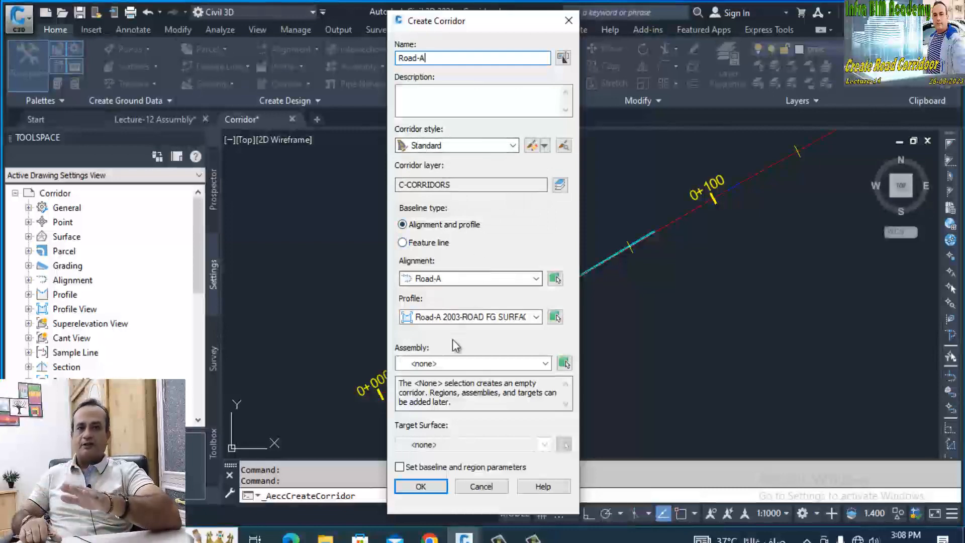
Step: Keep Road-A as the corridor's alignment, pick the Road-20 (2) assembly from the drawing, and accept the corridor definition
{"action": "left_click", "coordinate": [463, 278]}
{"action": "left_click", "coordinate": [463, 279]}
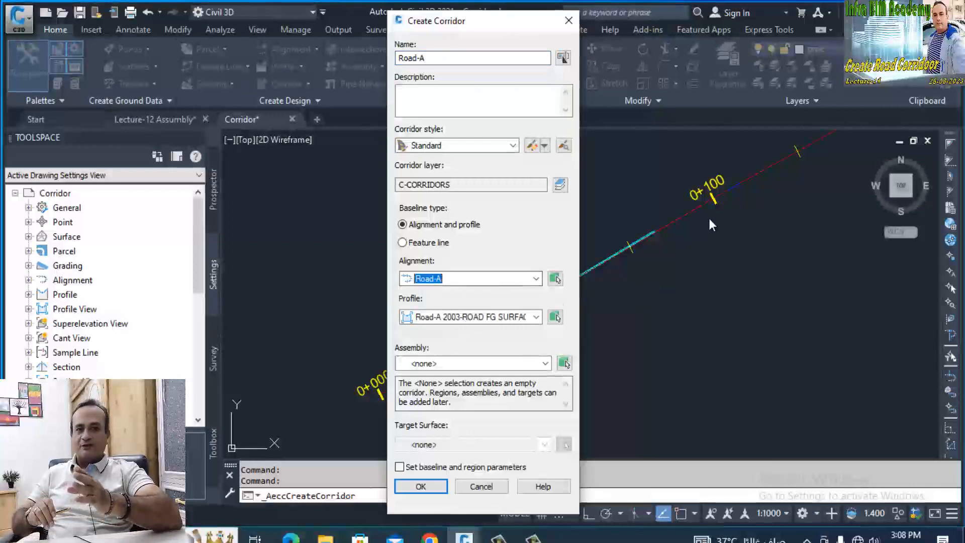
{"action": "left_click", "coordinate": [562, 361]}
{"action": "scroll", "coordinate": [590, 327], "scroll_direction": "down", "scroll_amount": 4}
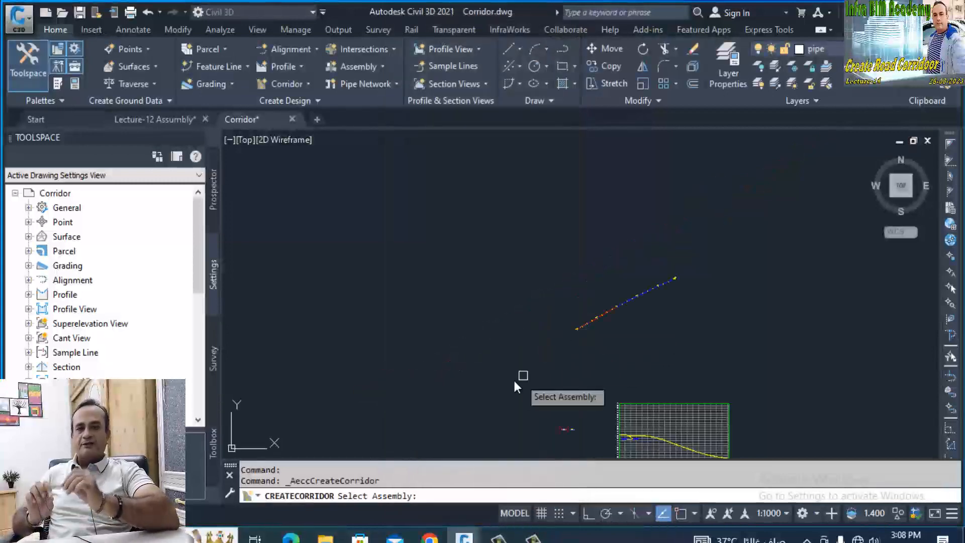
{"action": "scroll", "coordinate": [578, 433], "scroll_direction": "up", "scroll_amount": 5}
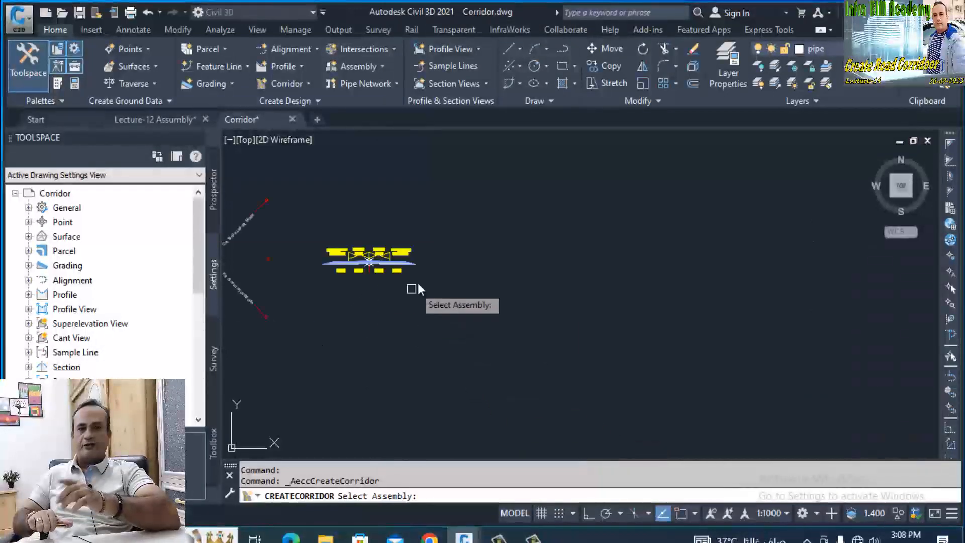
{"action": "scroll", "coordinate": [352, 277], "scroll_direction": "up", "scroll_amount": 4}
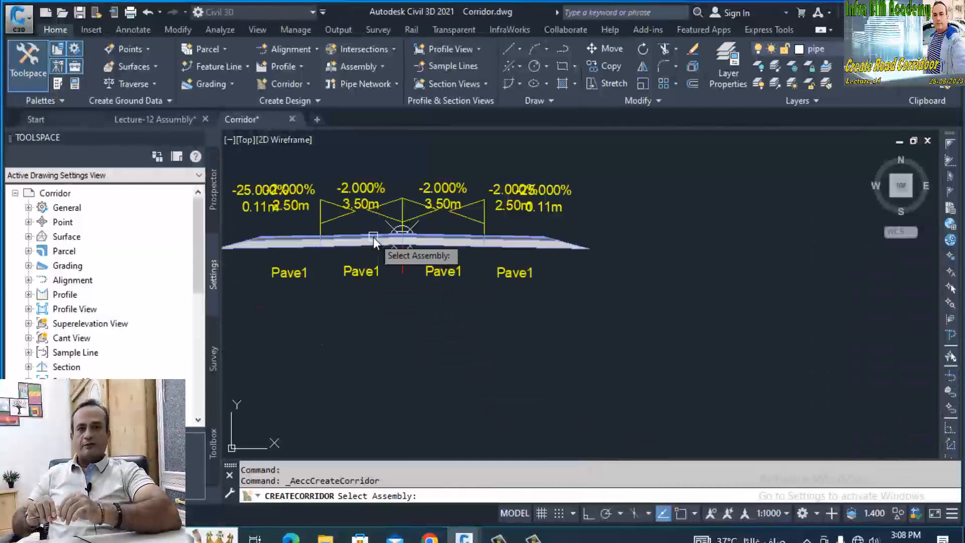
{"action": "scroll", "coordinate": [373, 237], "scroll_direction": "up", "scroll_amount": 2}
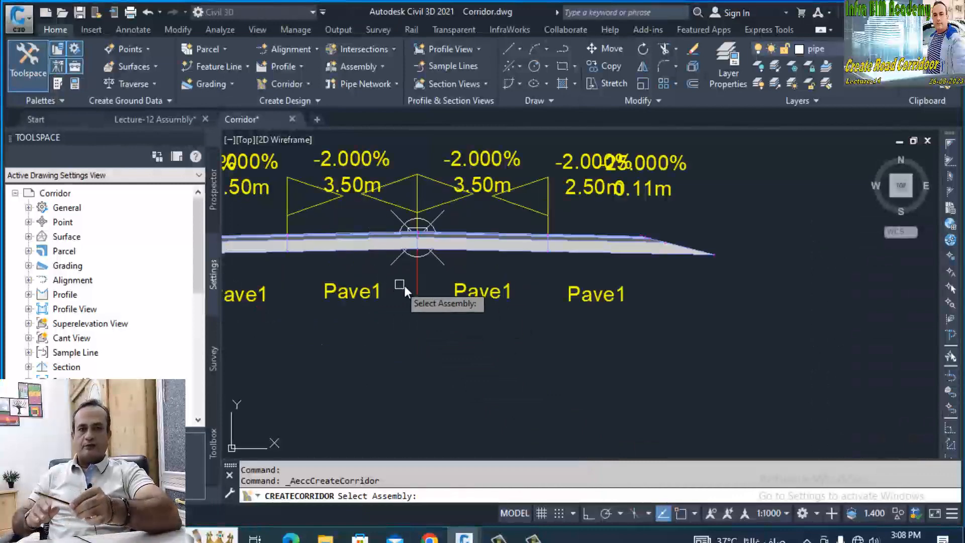
{"action": "left_click", "coordinate": [419, 291]}
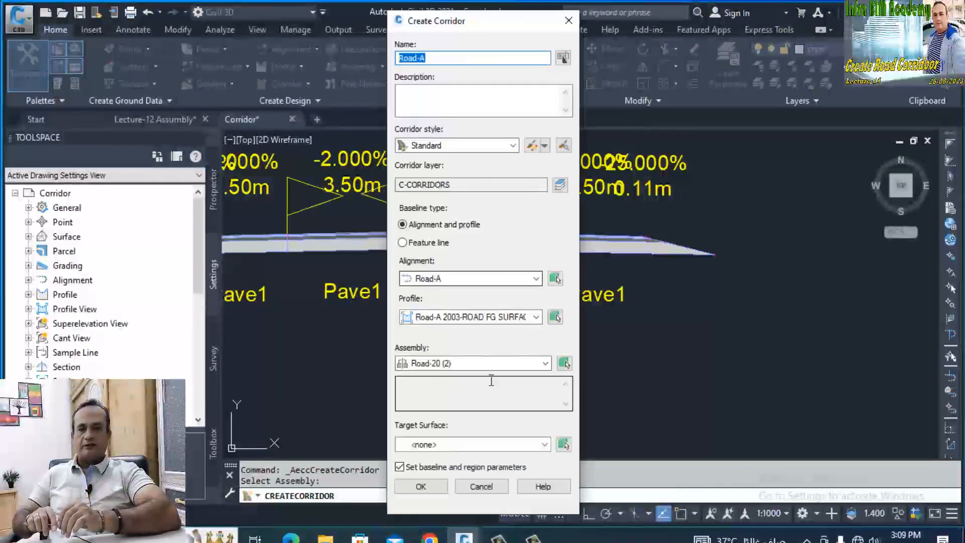
{"action": "left_click", "coordinate": [433, 487]}
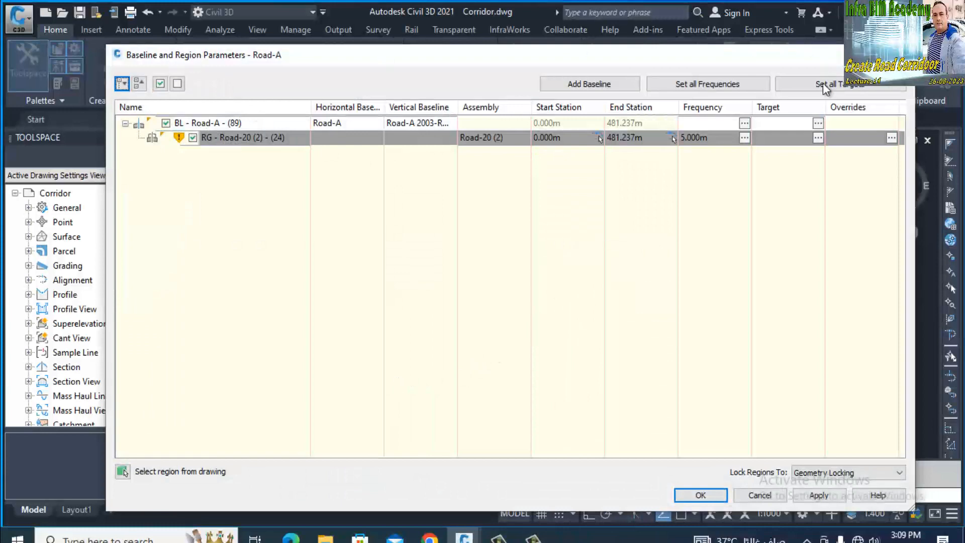
Step: Rename the corridor region under the Road-A baseline as RG - Road-A
{"action": "left_click", "coordinate": [255, 176]}
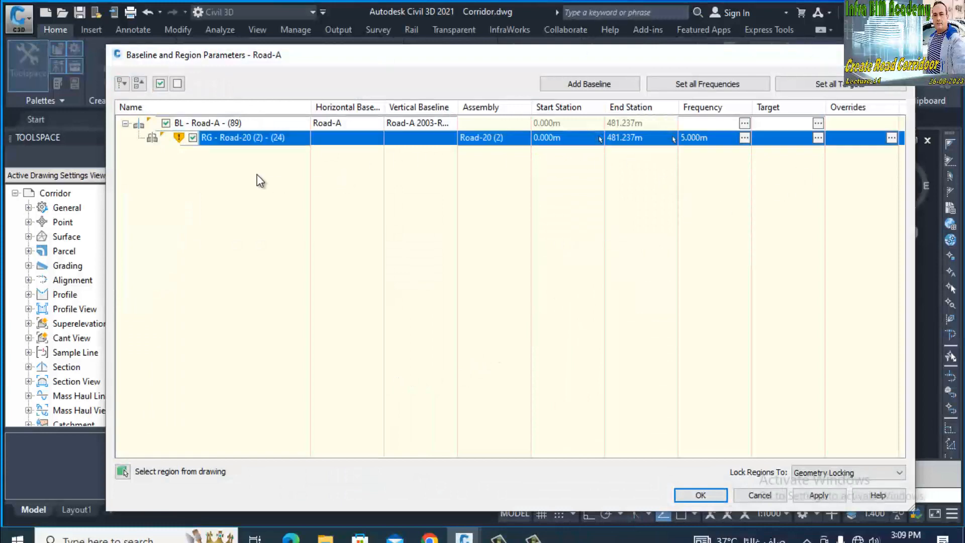
{"action": "left_click", "coordinate": [299, 138]}
{"action": "left_click", "coordinate": [301, 138]}
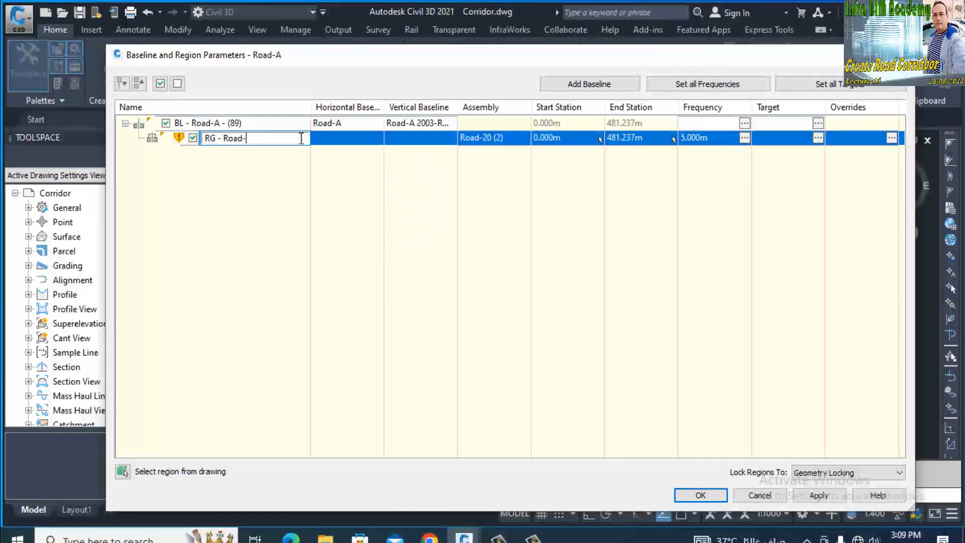
{"action": "key", "text": "Return"}
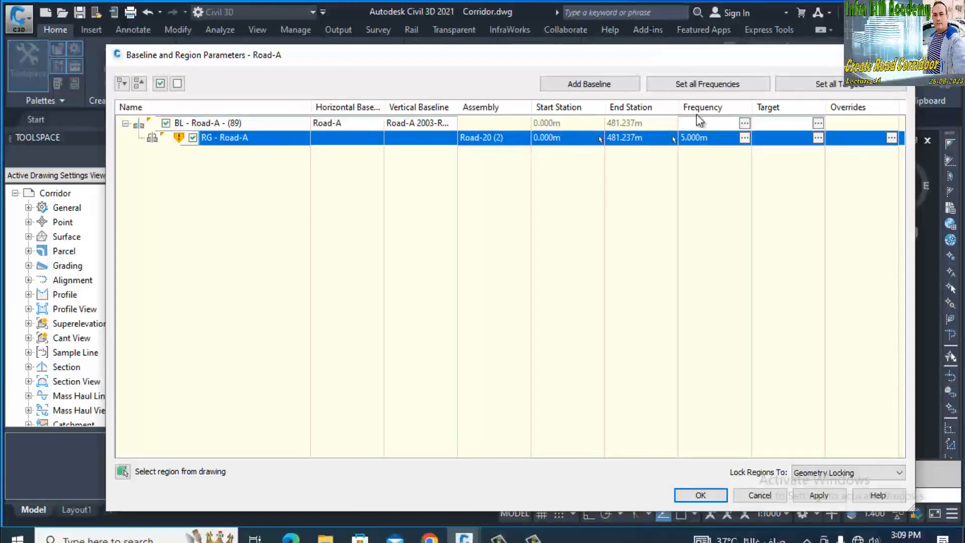
Step: Set the region's assembly frequency along tangents to 5 m and accept the frequency settings
{"action": "double_click", "coordinate": [697, 136]}
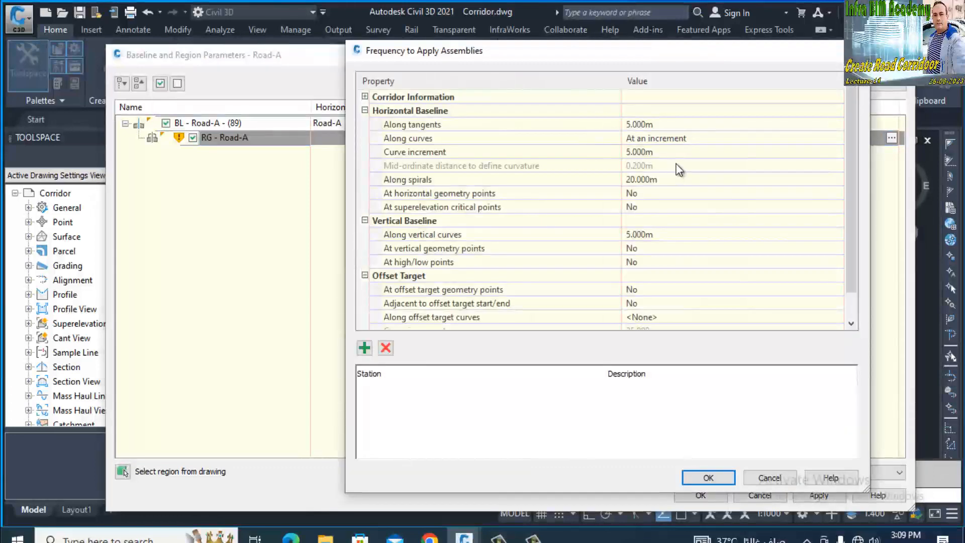
{"action": "left_click", "coordinate": [674, 125]}
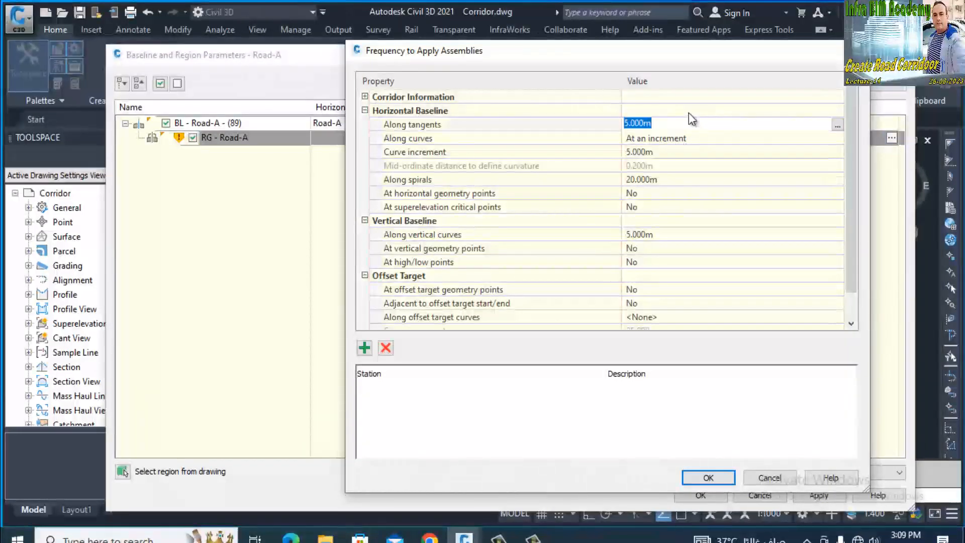
{"action": "left_click", "coordinate": [405, 124]}
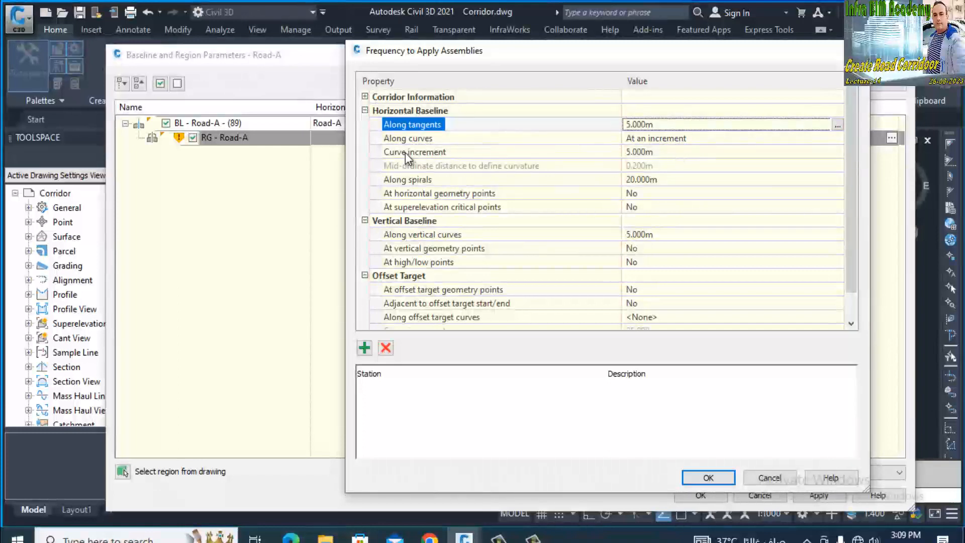
{"action": "left_click", "coordinate": [682, 152]}
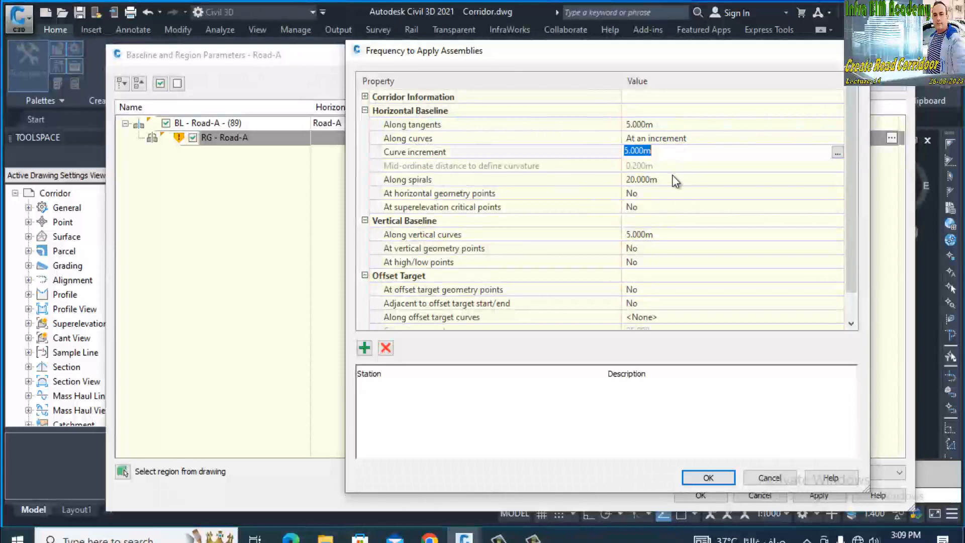
{"action": "left_click", "coordinate": [662, 124]}
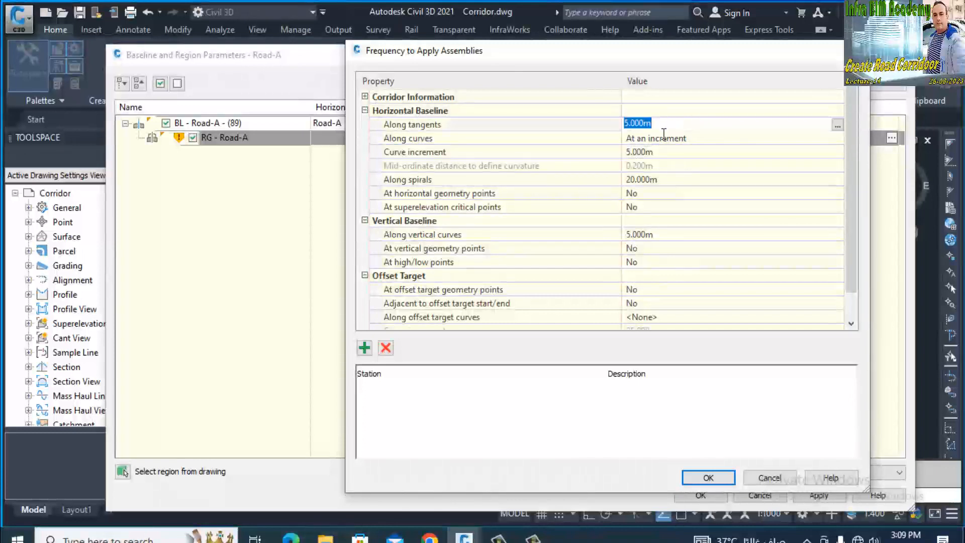
{"action": "type", "text": "21"}
{"action": "key", "text": "BackSpace"}
{"action": "key", "text": "BackSpace"}
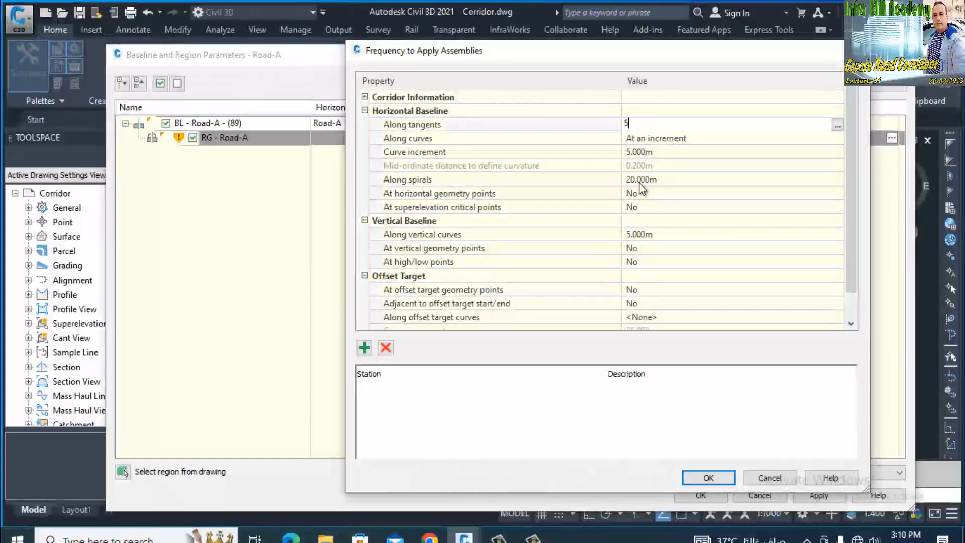
{"action": "key", "text": "Return"}
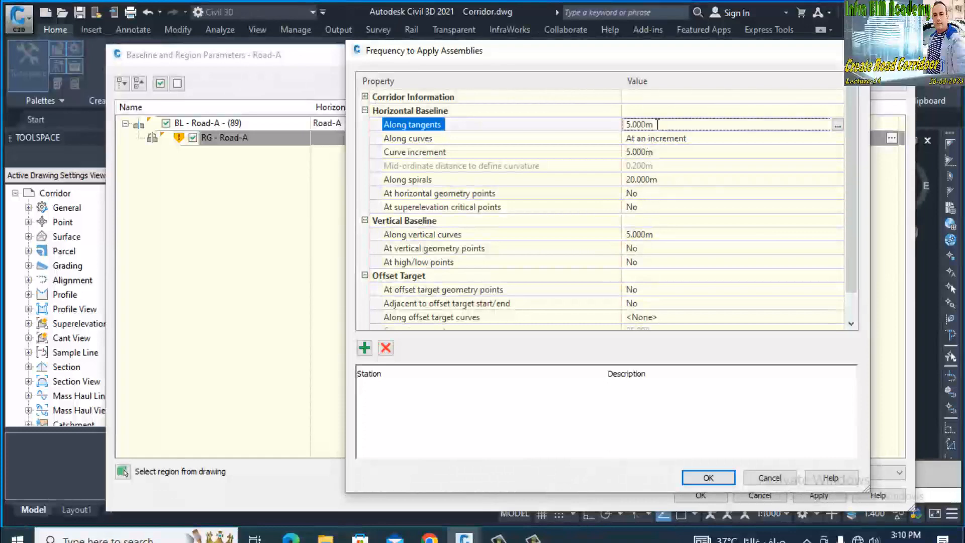
{"action": "left_click", "coordinate": [658, 125]}
{"action": "key", "text": "Return"}
{"action": "left_click", "coordinate": [705, 479]}
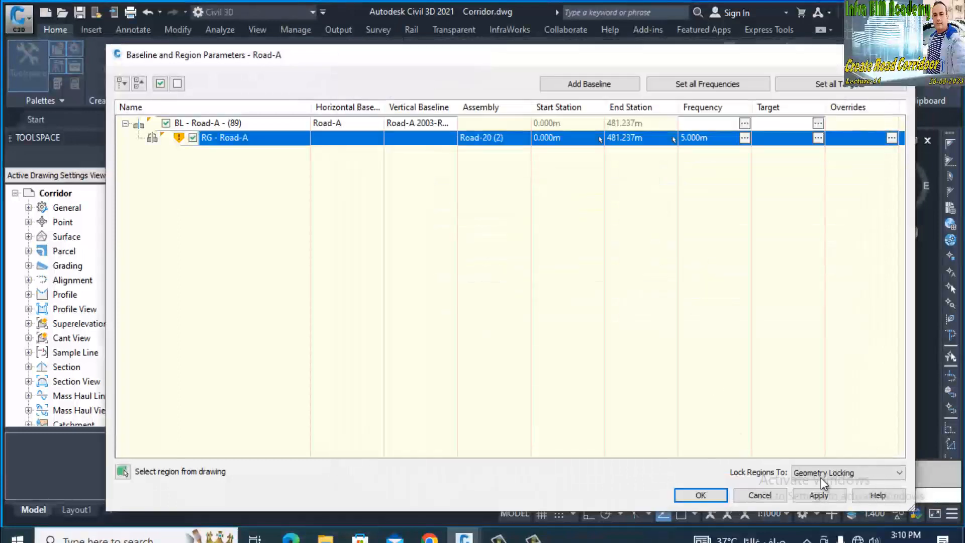
Step: Accept the baseline and region parameters and rebuild the Road-A corridor
{"action": "left_click", "coordinate": [704, 497]}
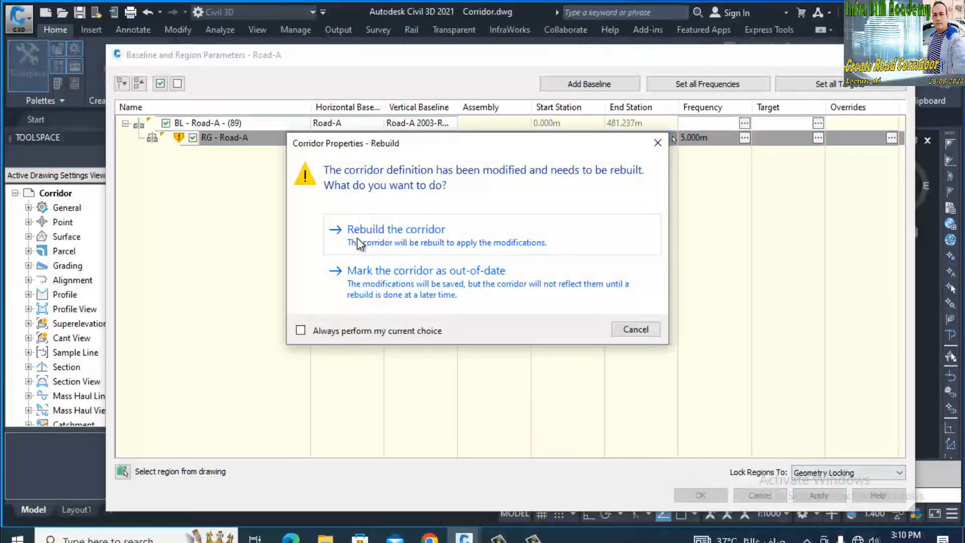
{"action": "left_click", "coordinate": [358, 240]}
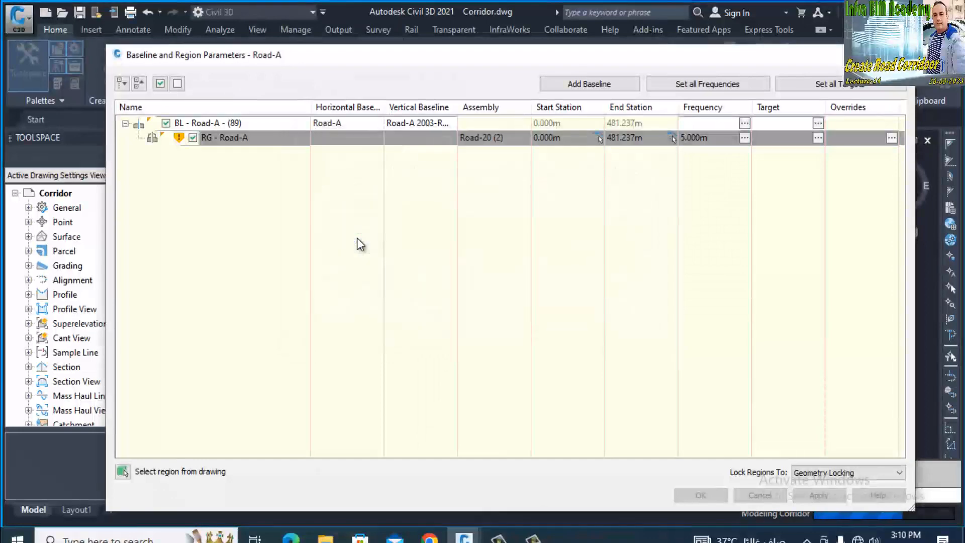
{"action": "scroll", "coordinate": [572, 262], "scroll_direction": "down", "scroll_amount": 10}
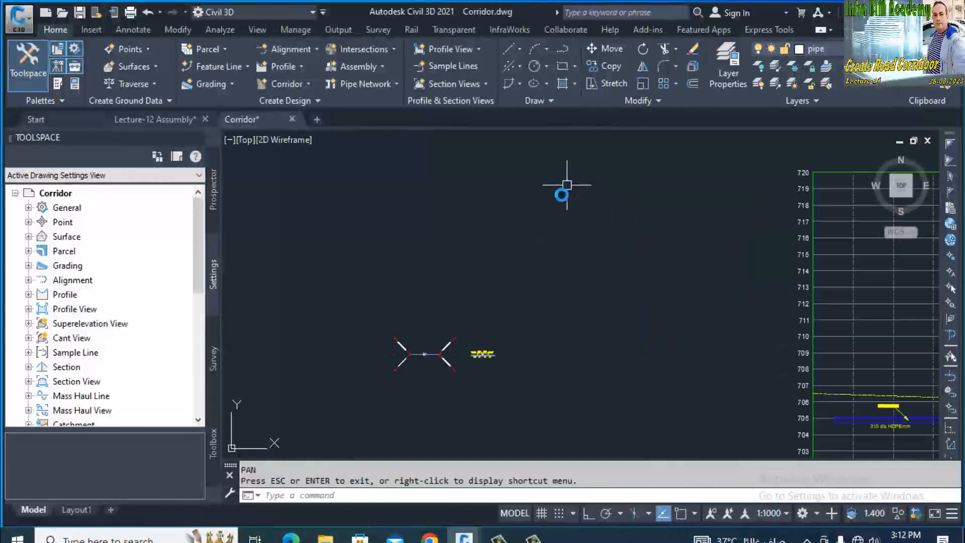
Step: Select the Road-A corridor near station 0+000 in plan and open its corridor surfaces for editing
{"action": "left_click", "coordinate": [567, 185]}
{"action": "key", "text": "Escape"}
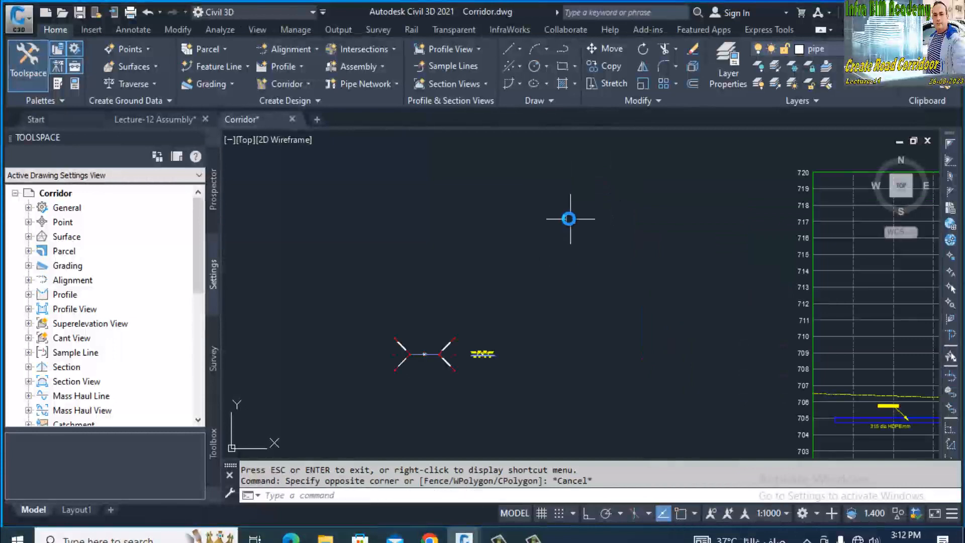
{"action": "mouse_move", "coordinate": [587, 189]}
{"action": "middle_mouse_down"}
{"action": "mouse_move", "coordinate": [494, 372]}
{"action": "mouse_move", "coordinate": [457, 420]}
{"action": "middle_mouse_up"}
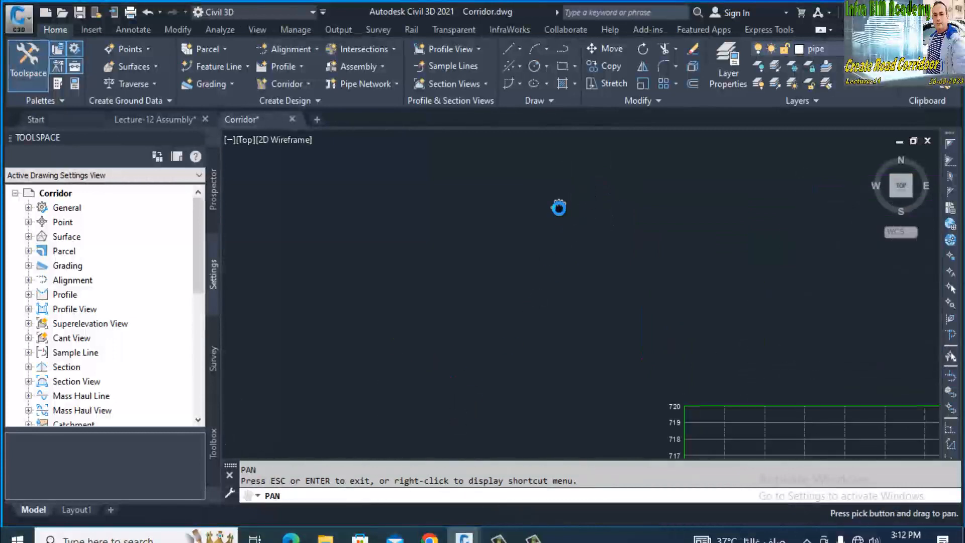
{"action": "scroll", "coordinate": [558, 206], "scroll_direction": "down", "scroll_amount": 4}
{"action": "middle_click_drag", "start_coordinate": [558, 207], "coordinate": [549, 383]}
{"action": "scroll", "coordinate": [548, 380], "scroll_direction": "up", "scroll_amount": 9}
{"action": "scroll", "coordinate": [503, 271], "scroll_direction": "up", "scroll_amount": 3}
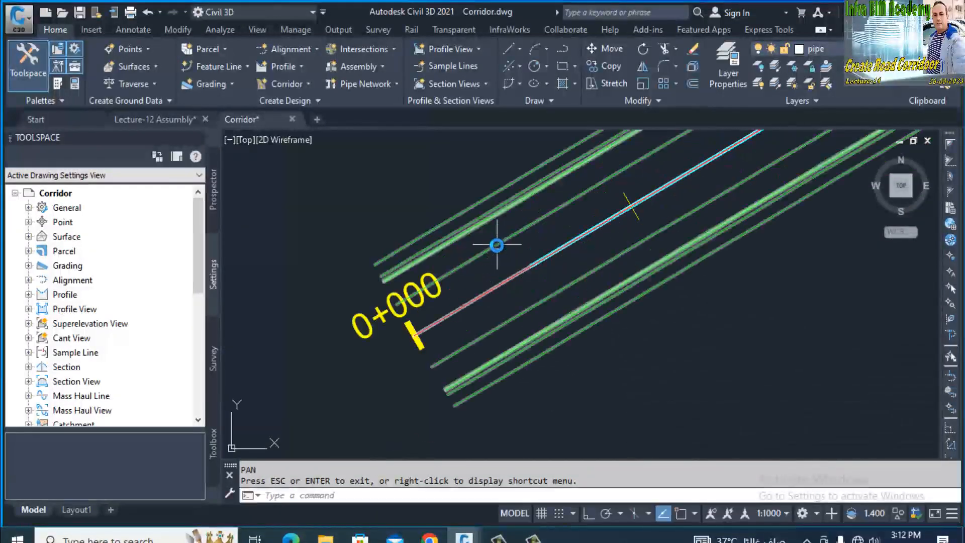
{"action": "key", "text": "Escape"}
{"action": "left_click", "coordinate": [476, 336]}
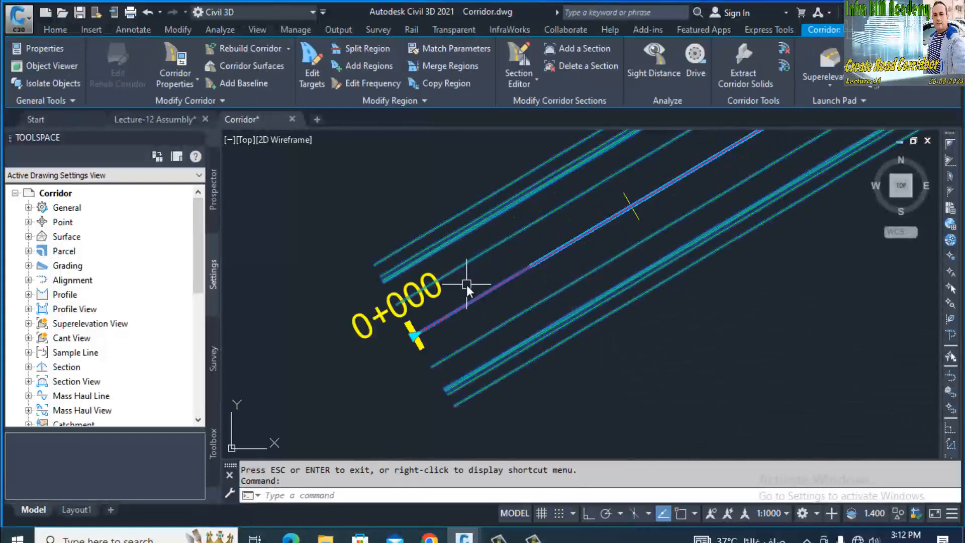
{"action": "right_click", "coordinate": [468, 266]}
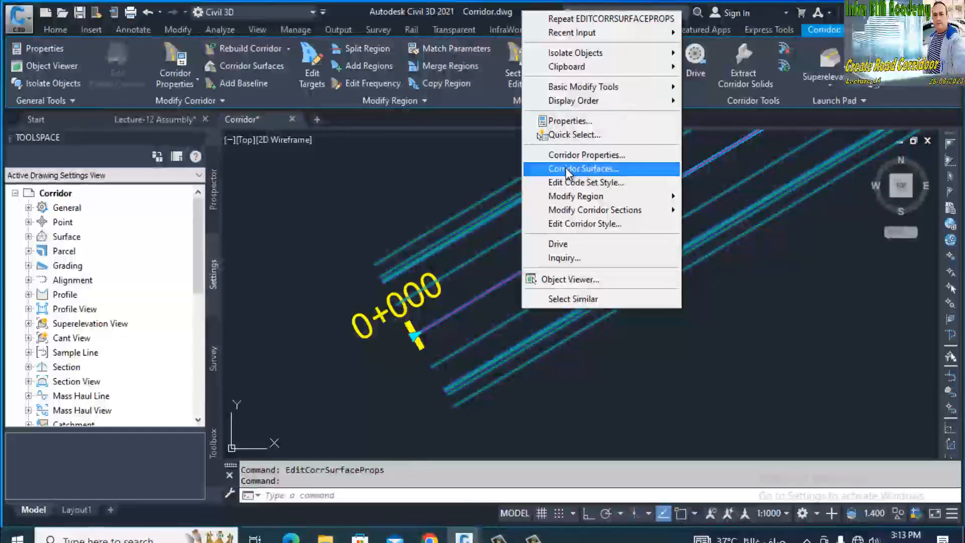
{"action": "left_click", "coordinate": [565, 167]}
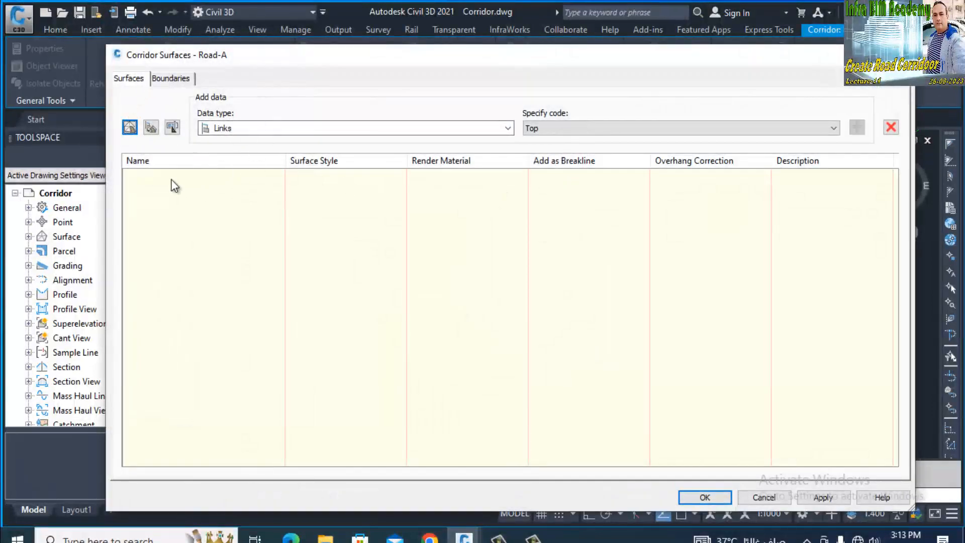
Step: Create a corridor surface named Road-A Surface and add the Top link code to it
{"action": "left_click", "coordinate": [129, 128]}
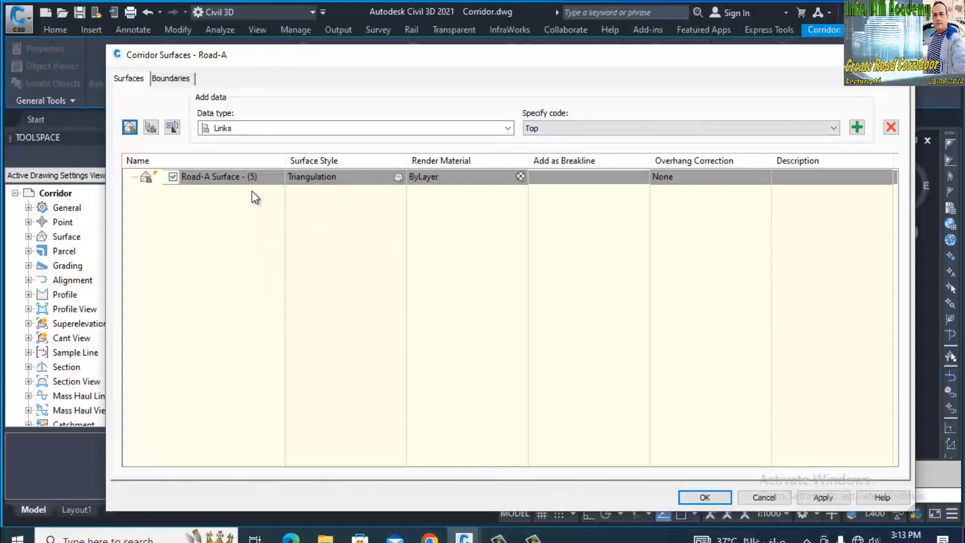
{"action": "left_click", "coordinate": [272, 179]}
{"action": "left_click", "coordinate": [277, 181]}
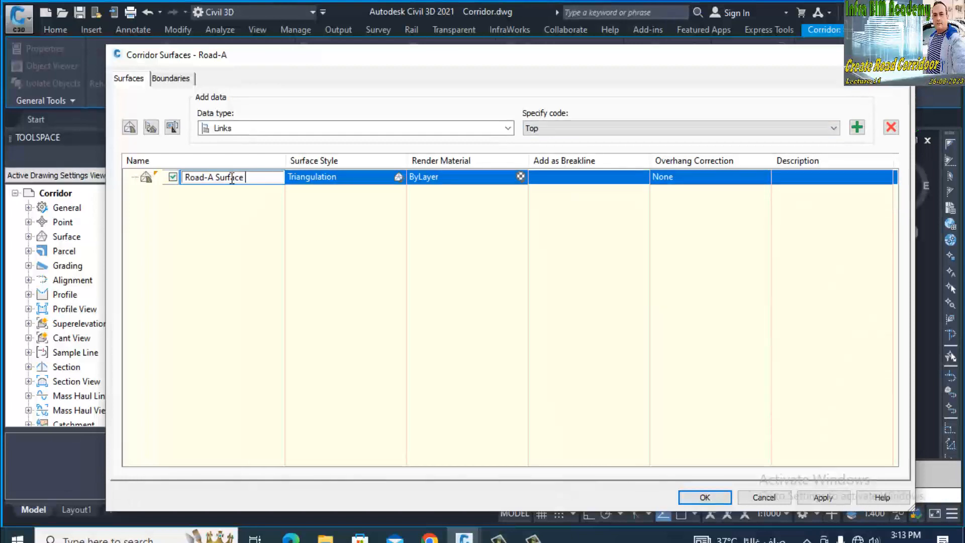
{"action": "key", "text": "Return"}
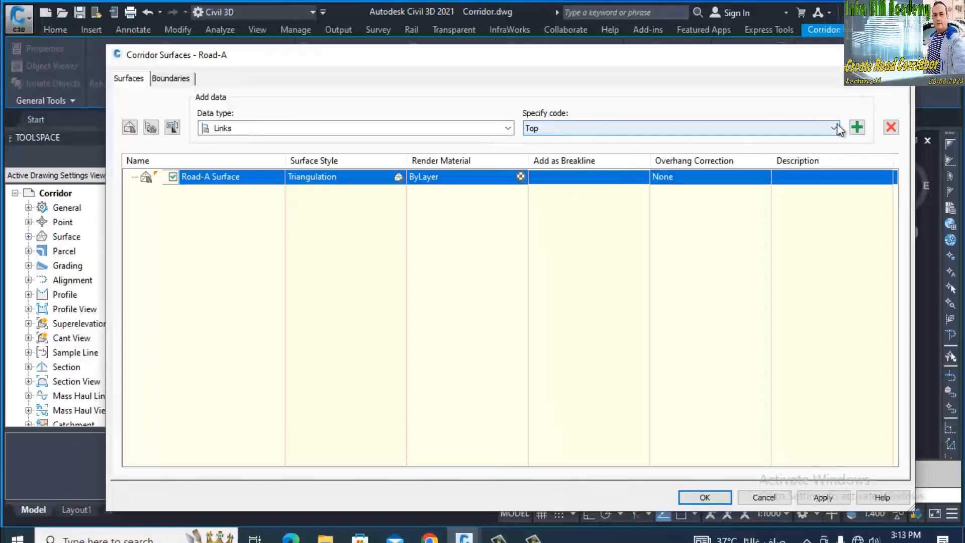
{"action": "left_click", "coordinate": [857, 129]}
{"action": "left_click", "coordinate": [731, 207]}
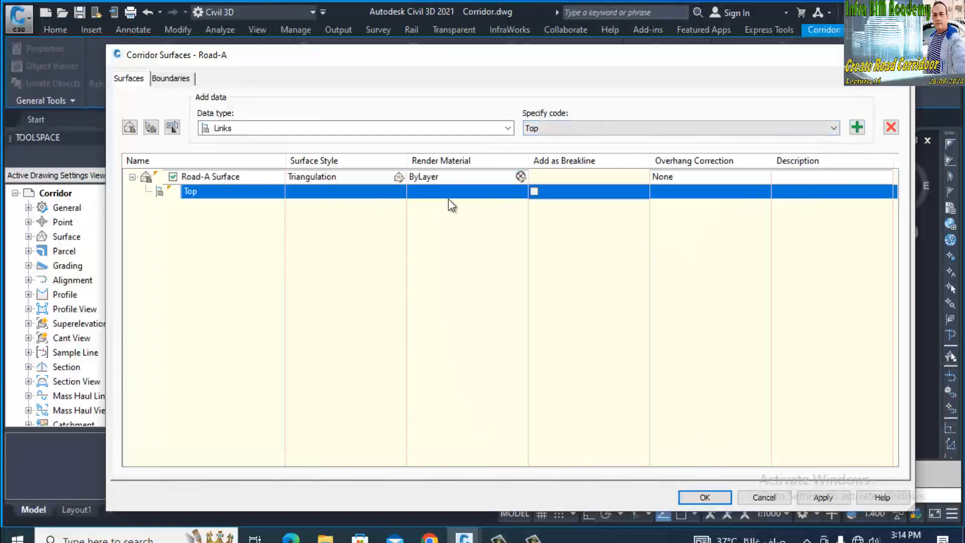
Step: Set Road-A Surface's overhang correction to Top Links and add its Top links as breaklines
{"action": "left_click", "coordinate": [708, 195]}
{"action": "left_click", "coordinate": [695, 193]}
{"action": "left_click", "coordinate": [678, 176]}
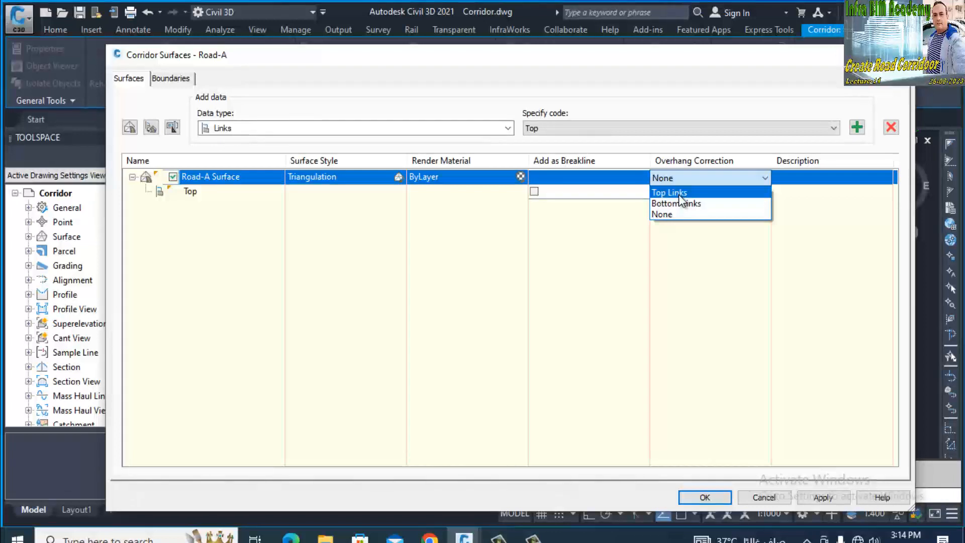
{"action": "left_click", "coordinate": [678, 196]}
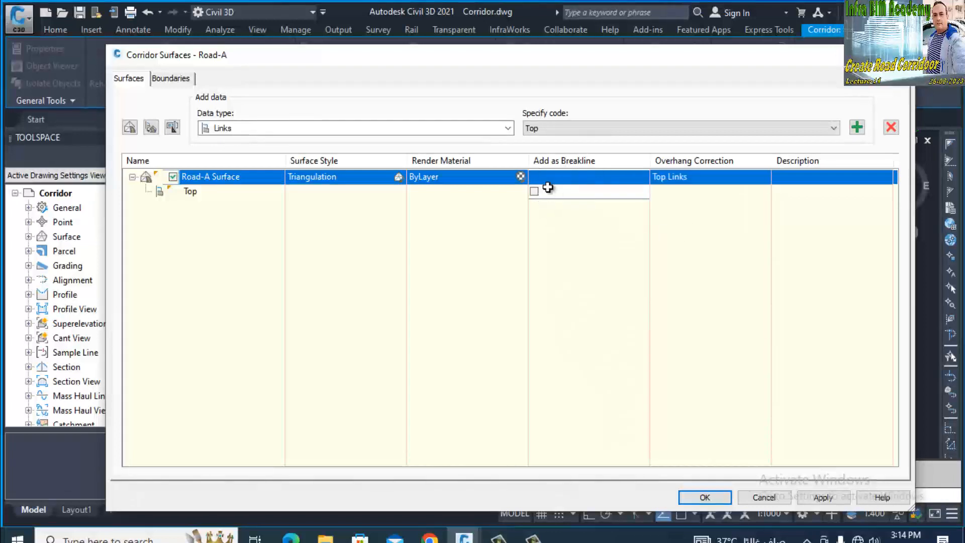
{"action": "left_click", "coordinate": [535, 192]}
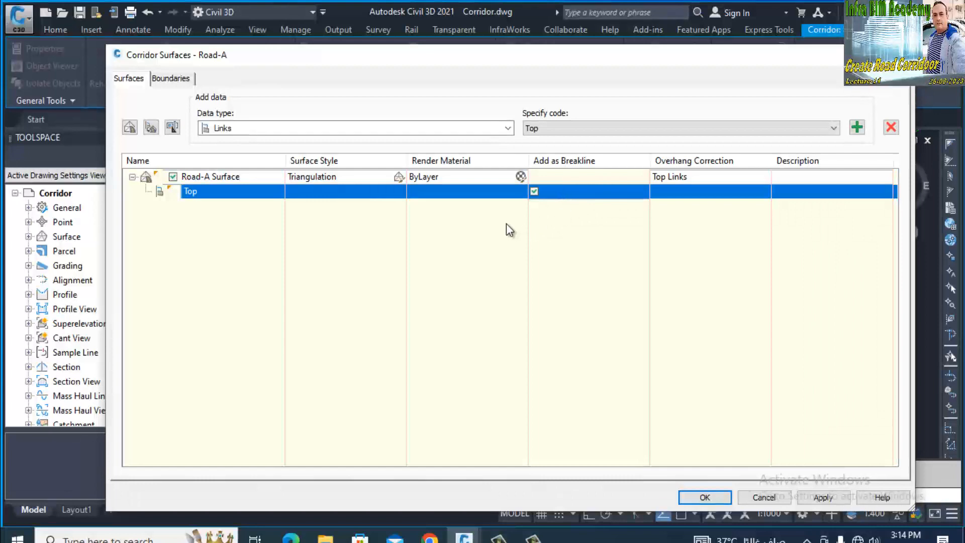
Step: Assign the TR surface style to Road-A Surface, accept the surface settings and rebuild the corridor
{"action": "left_click", "coordinate": [339, 180]}
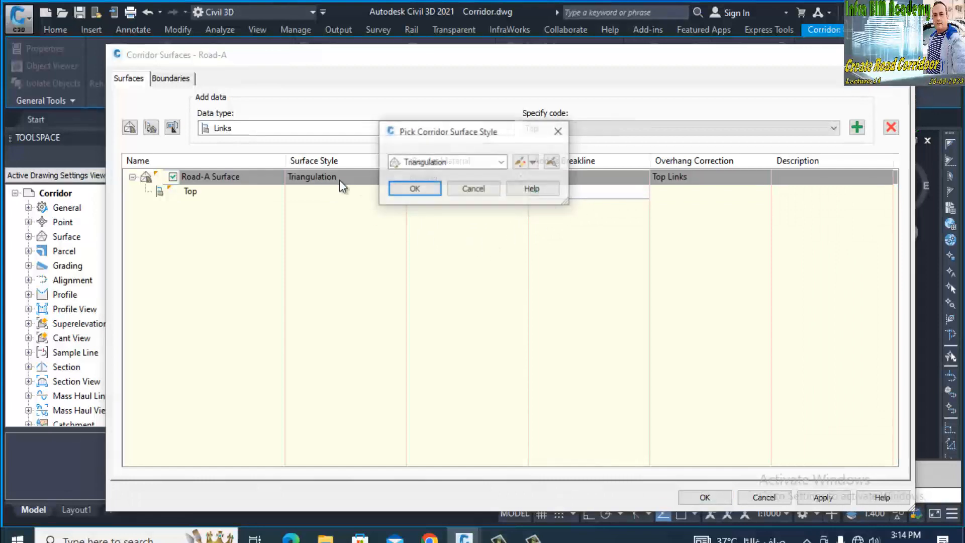
{"action": "left_click", "coordinate": [467, 164]}
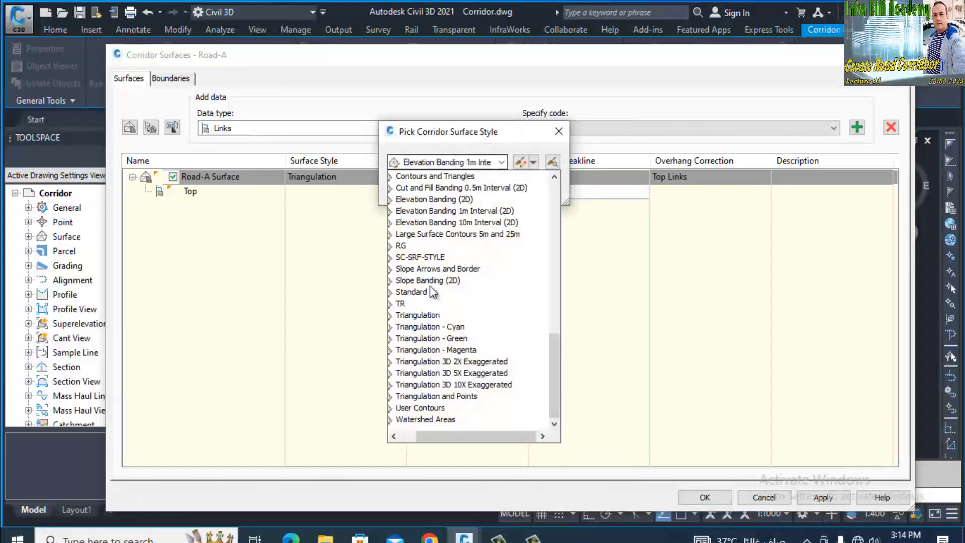
{"action": "left_click", "coordinate": [401, 305]}
{"action": "left_click", "coordinate": [416, 188]}
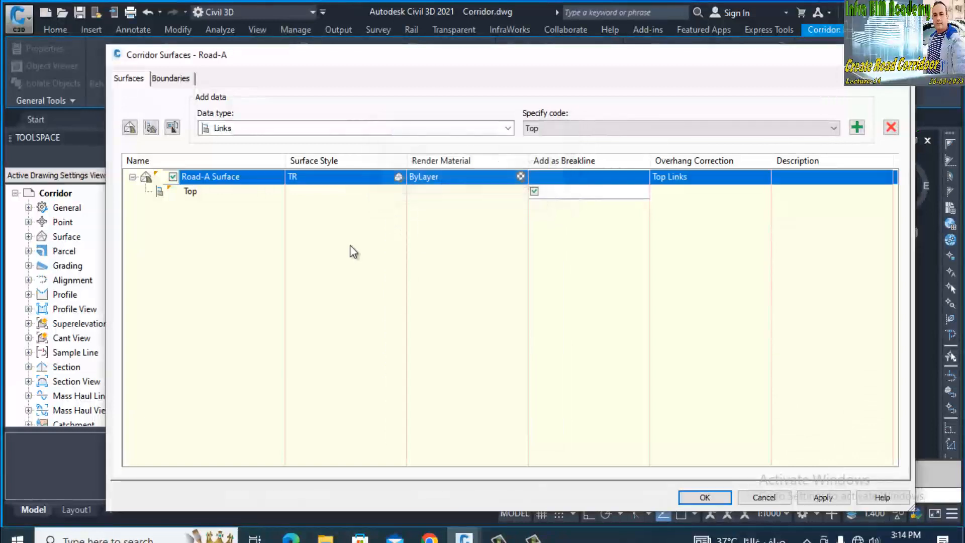
{"action": "left_click", "coordinate": [704, 498]}
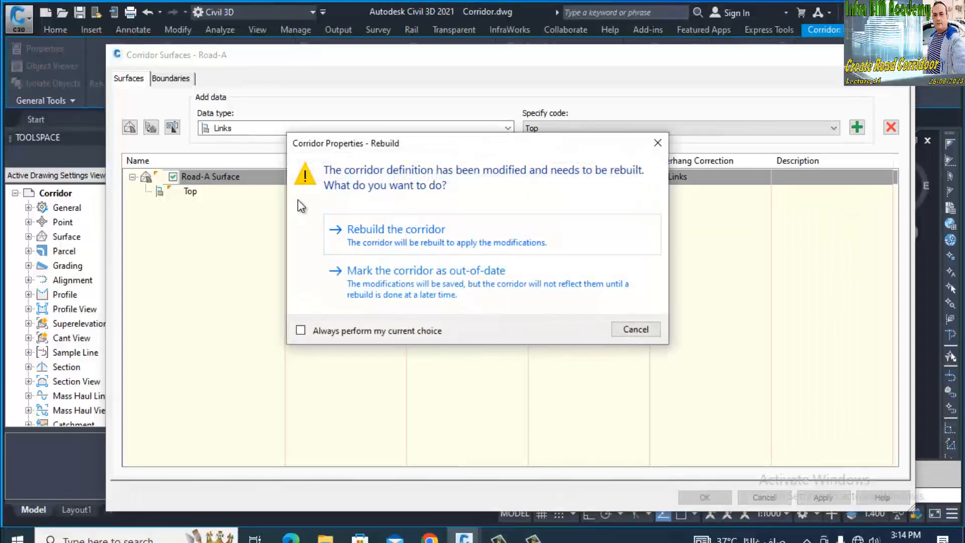
{"action": "left_click", "coordinate": [374, 237]}
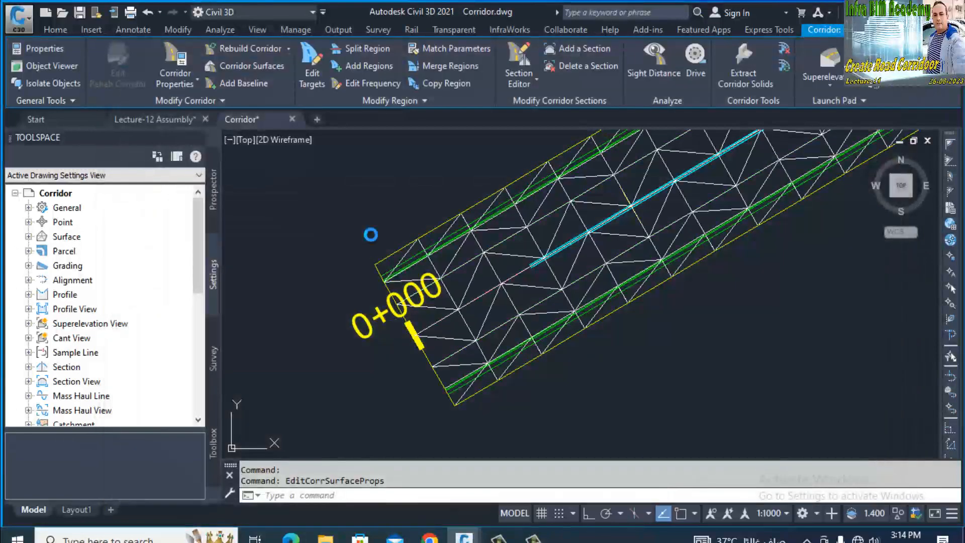
Step: Open the new road surface in the Object Viewer and orbit it to a tilted 3D view
{"action": "scroll", "coordinate": [483, 276], "scroll_direction": "up", "scroll_amount": 3}
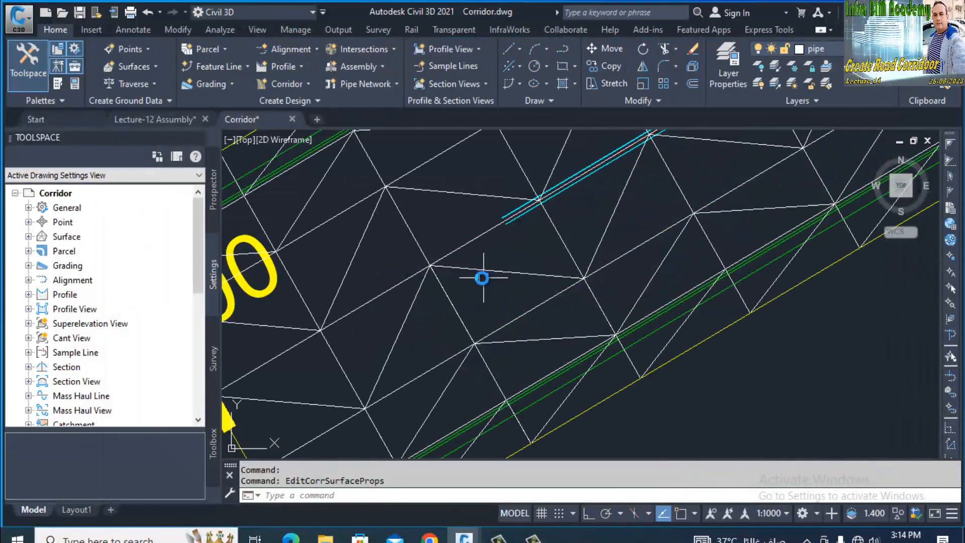
{"action": "scroll", "coordinate": [487, 281], "scroll_direction": "down", "scroll_amount": 3}
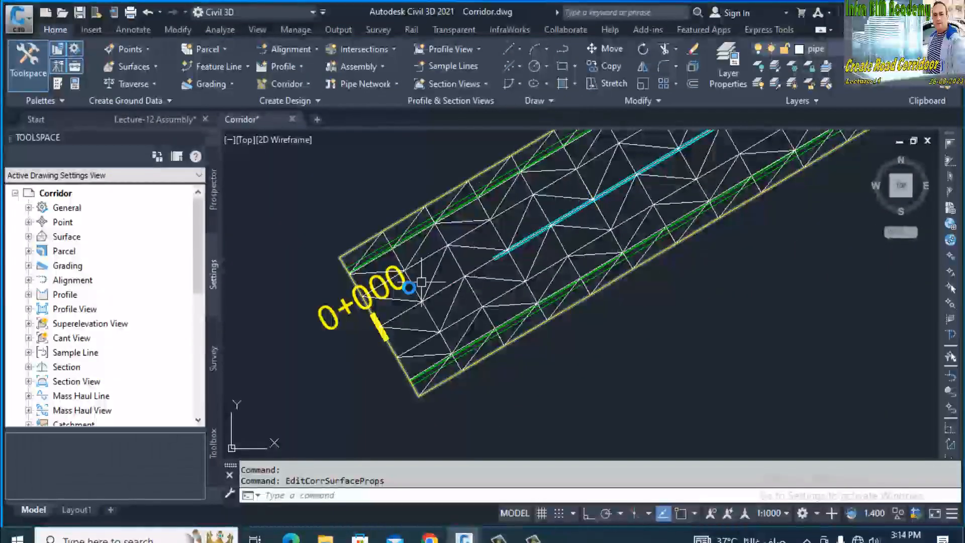
{"action": "left_click", "coordinate": [488, 246]}
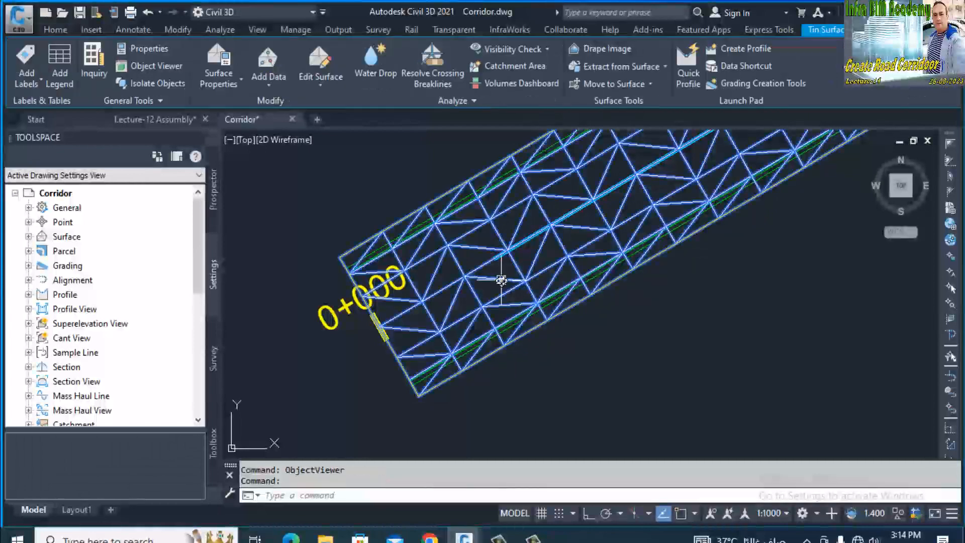
{"action": "right_click", "coordinate": [463, 277]}
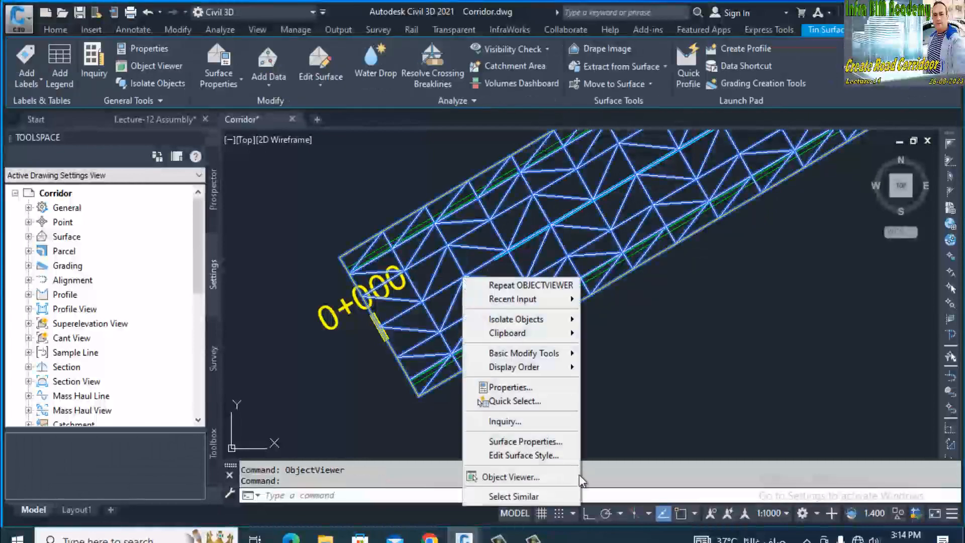
{"action": "left_click", "coordinate": [508, 478]}
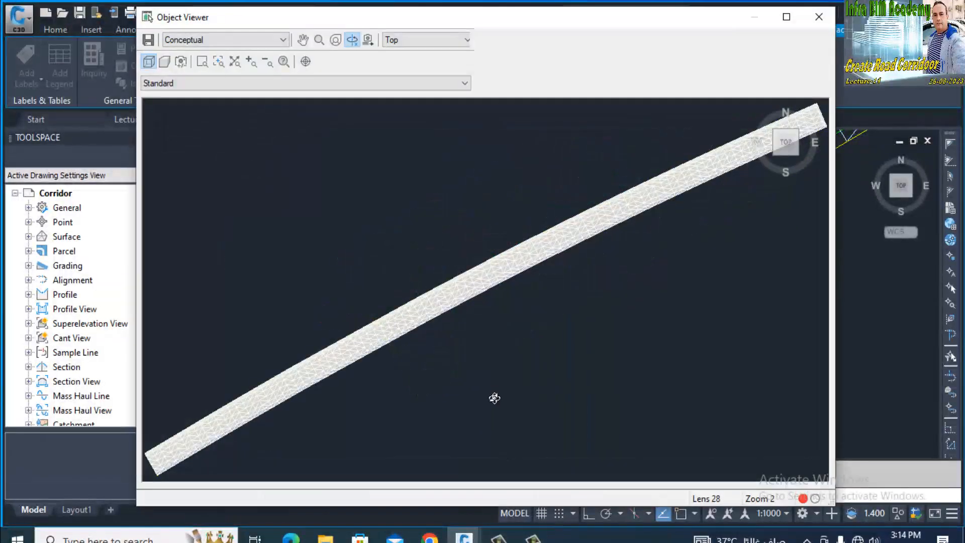
{"action": "left_click_drag", "start_coordinate": [493, 397], "coordinate": [463, 348]}
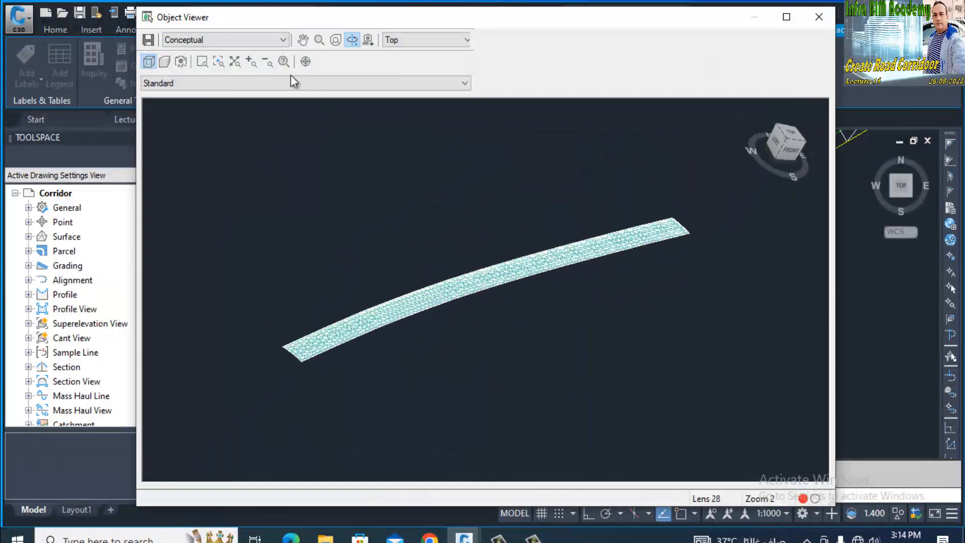
Step: Examine the road surface's near end in 3D, including its cross slopes and edge side slopes
{"action": "left_click", "coordinate": [303, 40]}
{"action": "left_click_drag", "start_coordinate": [280, 355], "coordinate": [472, 292]}
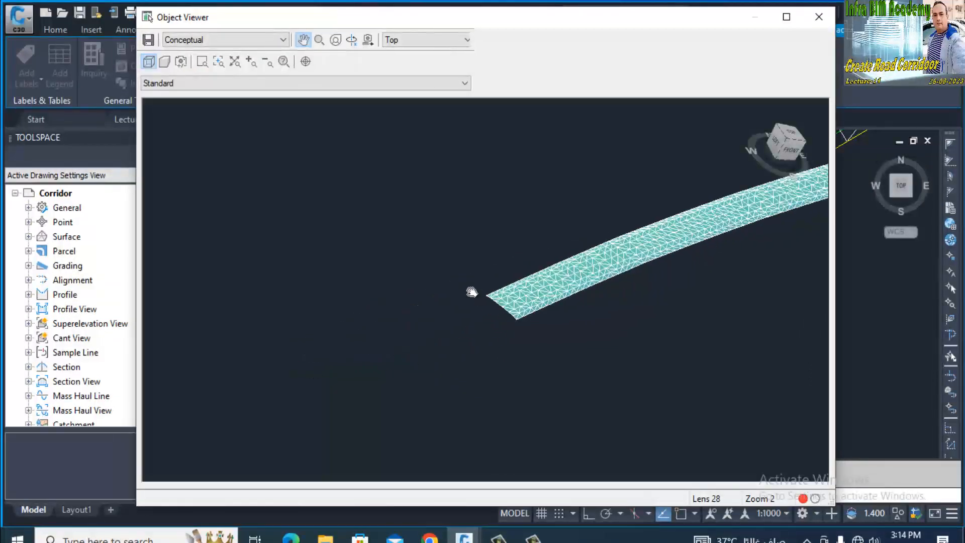
{"action": "scroll", "coordinate": [521, 347], "scroll_direction": "up", "scroll_amount": 3}
{"action": "scroll", "coordinate": [484, 287], "scroll_direction": "up", "scroll_amount": 2}
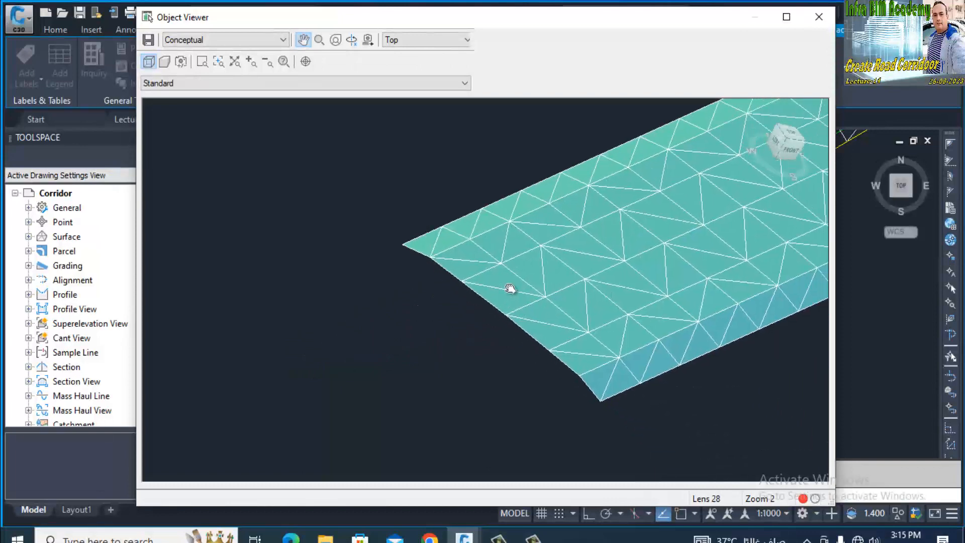
{"action": "scroll", "coordinate": [519, 305], "scroll_direction": "down", "scroll_amount": 1}
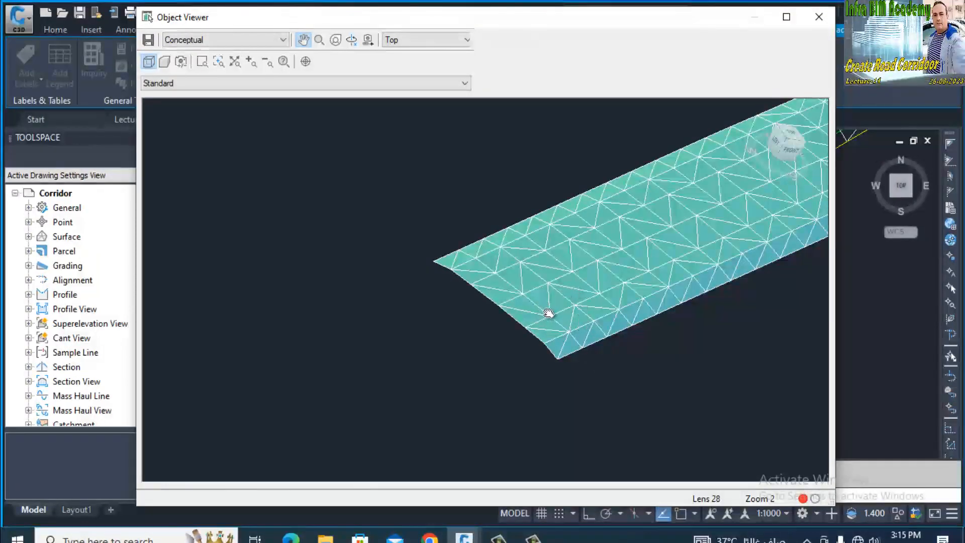
{"action": "scroll", "coordinate": [549, 313], "scroll_direction": "up", "scroll_amount": 1}
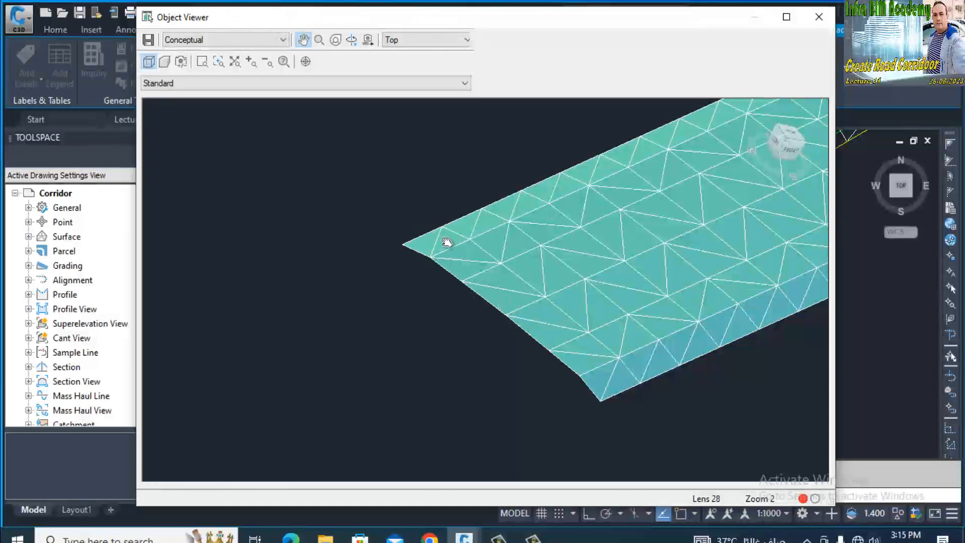
{"action": "scroll", "coordinate": [599, 269], "scroll_direction": "down", "scroll_amount": 3}
{"action": "left_click_drag", "start_coordinate": [600, 269], "coordinate": [488, 316]}
{"action": "scroll", "coordinate": [615, 300], "scroll_direction": "down", "scroll_amount": 2}
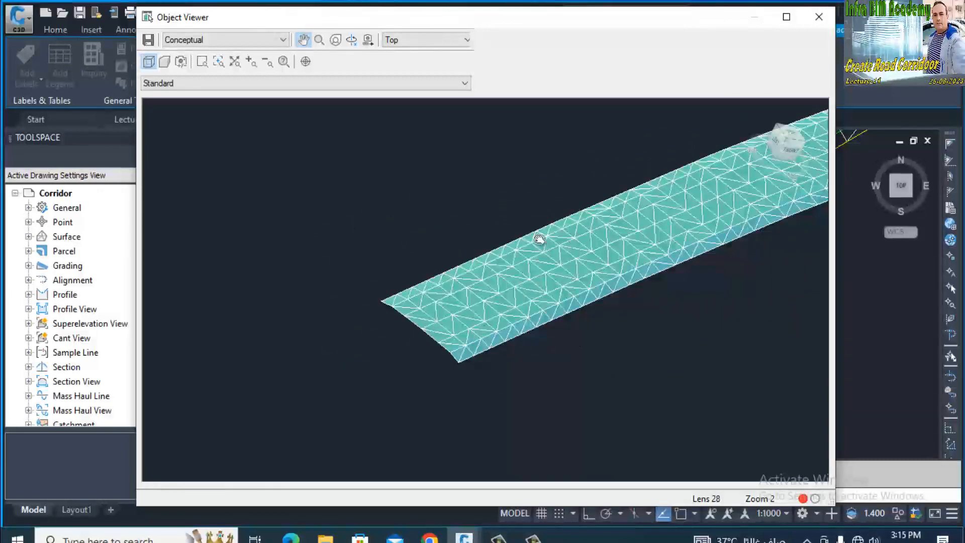
{"action": "scroll", "coordinate": [507, 251], "scroll_direction": "down", "scroll_amount": 2}
{"action": "left_click_drag", "start_coordinate": [540, 224], "coordinate": [538, 198]}
{"action": "scroll", "coordinate": [478, 278], "scroll_direction": "up", "scroll_amount": 5}
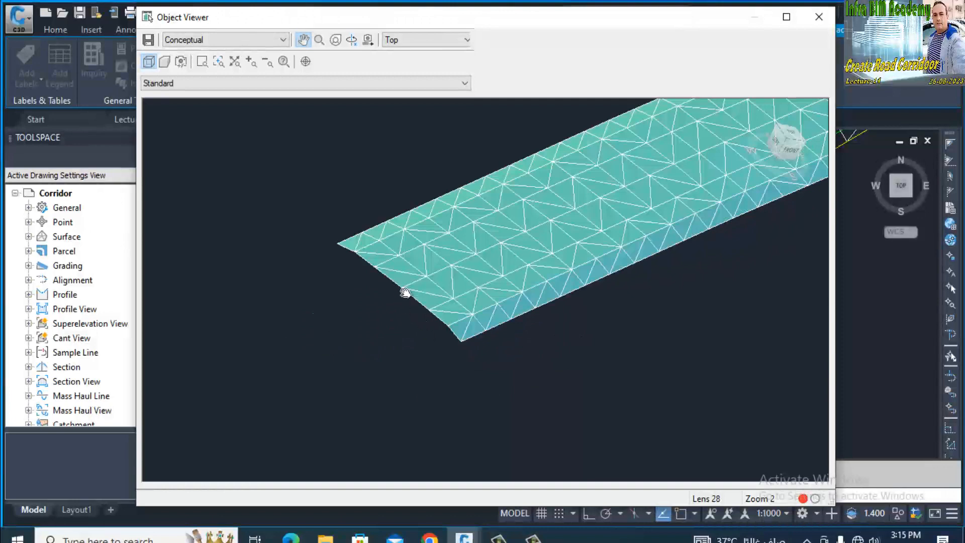
{"action": "left_click_drag", "start_coordinate": [404, 295], "coordinate": [396, 302]}
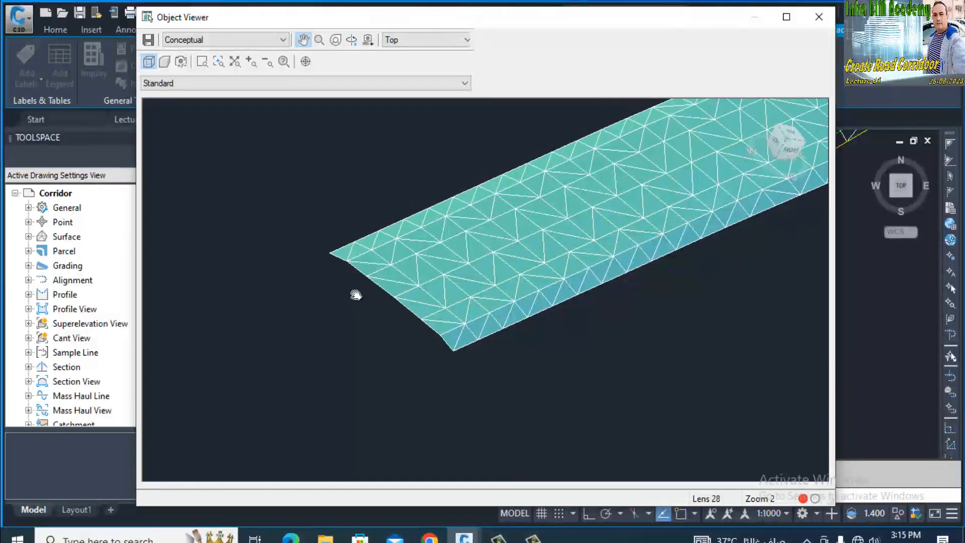
{"action": "scroll", "coordinate": [351, 289], "scroll_direction": "up", "scroll_amount": 2}
{"action": "scroll", "coordinate": [347, 296], "scroll_direction": "down", "scroll_amount": 1}
{"action": "left_click_drag", "start_coordinate": [366, 303], "coordinate": [455, 288]}
{"action": "scroll", "coordinate": [394, 297], "scroll_direction": "up", "scroll_amount": 1}
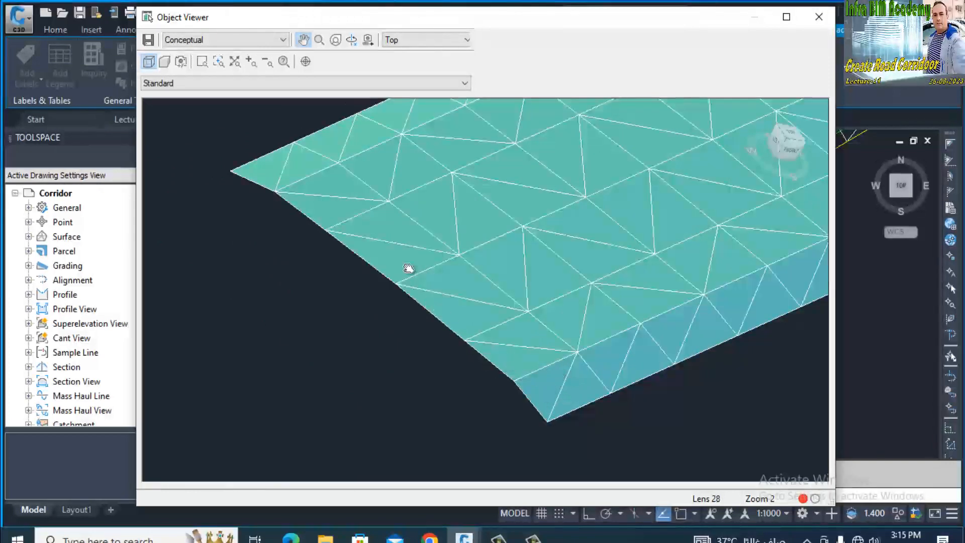
Step: Follow the road surface in 3D to its far end, inspect the end section and close the Object Viewer
{"action": "scroll", "coordinate": [319, 237], "scroll_direction": "down", "scroll_amount": 5}
{"action": "left_click_drag", "start_coordinate": [632, 229], "coordinate": [329, 317]}
{"action": "scroll", "coordinate": [571, 216], "scroll_direction": "up", "scroll_amount": 5}
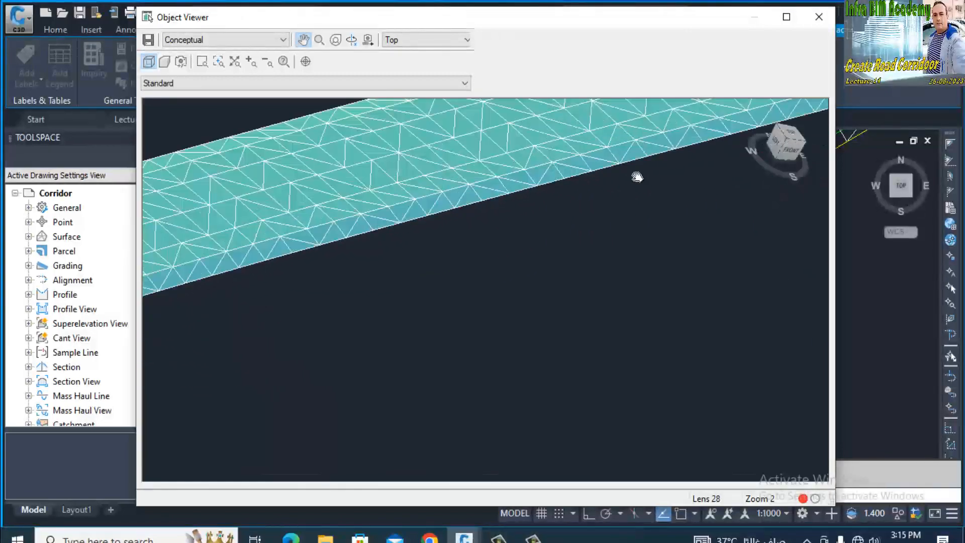
{"action": "left_click_drag", "start_coordinate": [616, 192], "coordinate": [305, 362]}
{"action": "left_click_drag", "start_coordinate": [691, 216], "coordinate": [211, 362]}
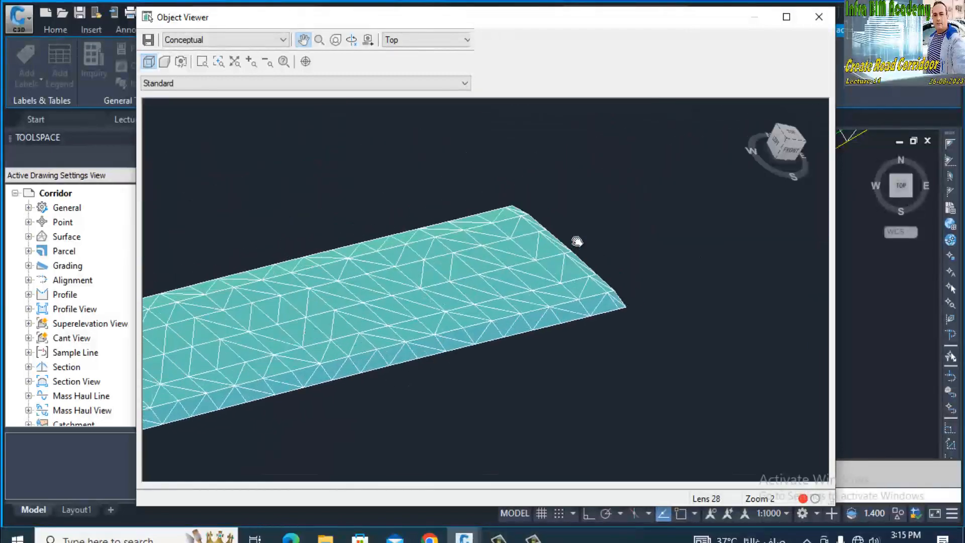
{"action": "scroll", "coordinate": [576, 245], "scroll_direction": "up", "scroll_amount": 5}
{"action": "scroll", "coordinate": [579, 235], "scroll_direction": "down", "scroll_amount": 3}
{"action": "scroll", "coordinate": [565, 209], "scroll_direction": "down", "scroll_amount": 3}
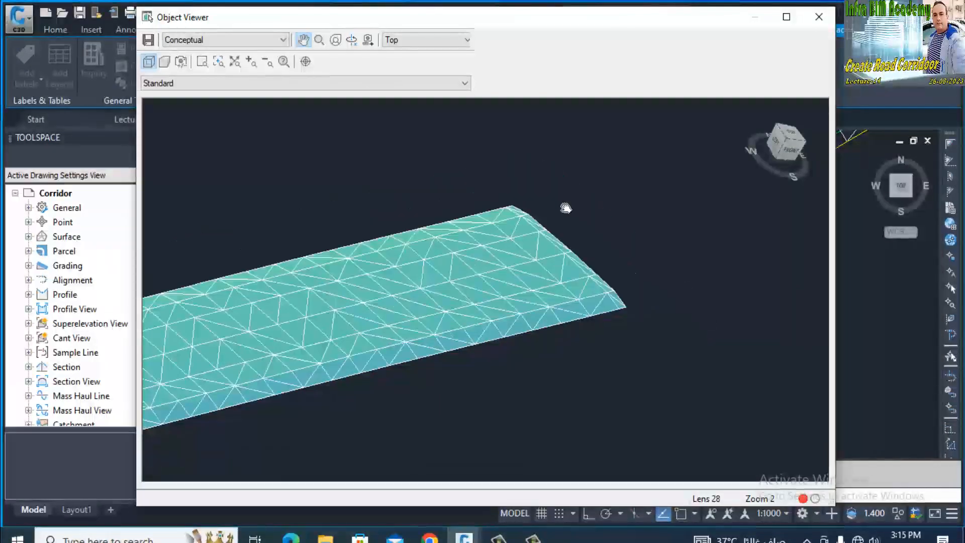
{"action": "key", "text": "Escape"}
Step: Zoom to a window around the two road assemblies beside the profile view to inspect them
{"action": "scroll", "coordinate": [455, 214], "scroll_direction": "down", "scroll_amount": 5}
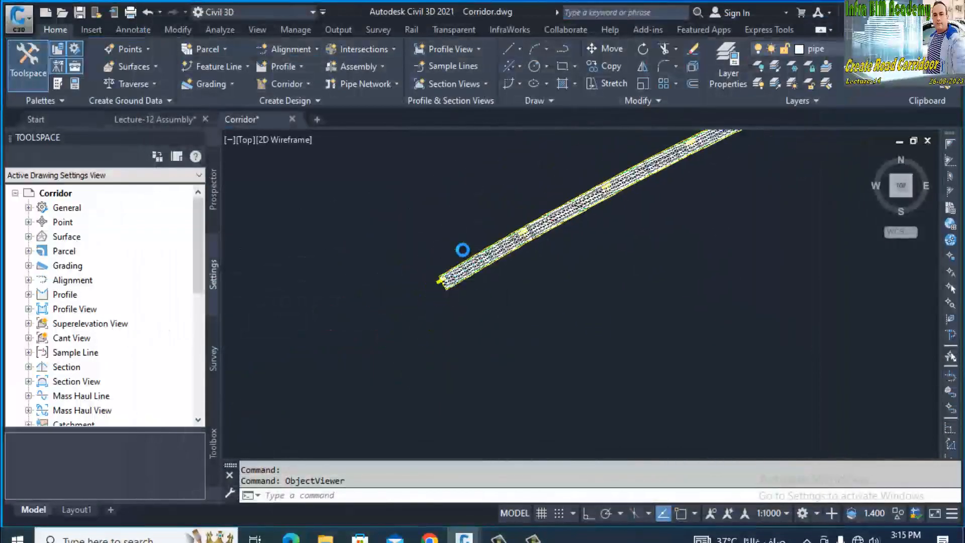
{"action": "scroll", "coordinate": [461, 249], "scroll_direction": "down", "scroll_amount": 2}
{"action": "scroll", "coordinate": [450, 430], "scroll_direction": "up", "scroll_amount": 2}
{"action": "type", "text": "z"}
{"action": "key", "text": "Return"}
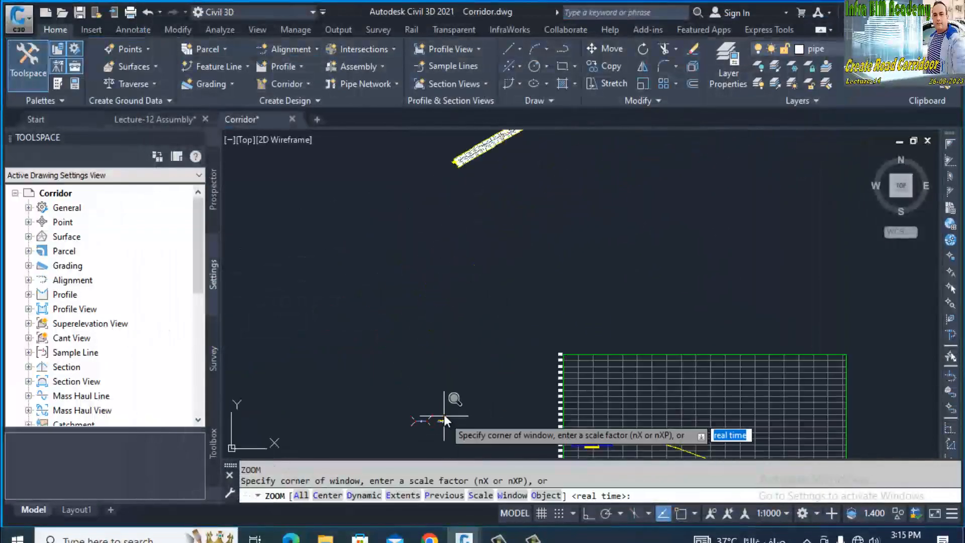
{"action": "left_click", "coordinate": [455, 414]}
{"action": "left_click", "coordinate": [413, 428]}
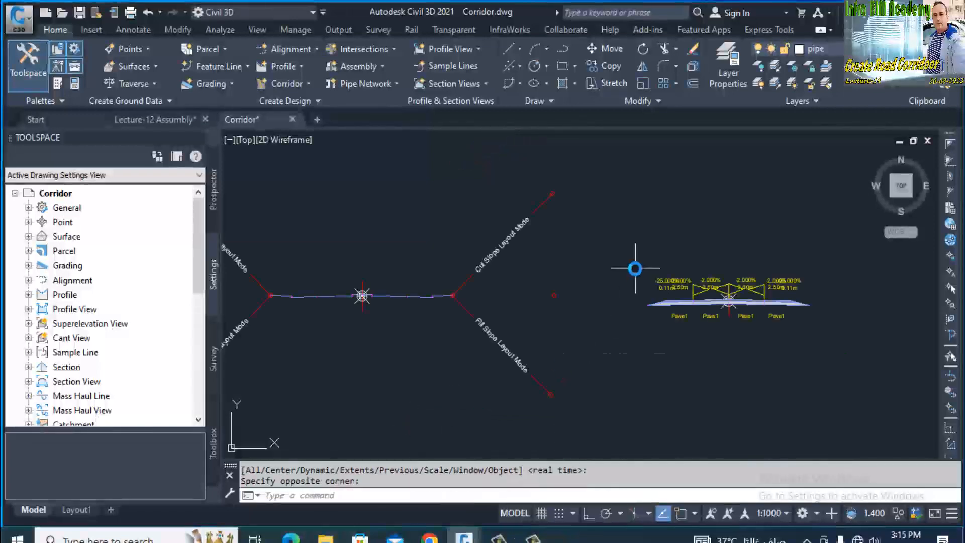